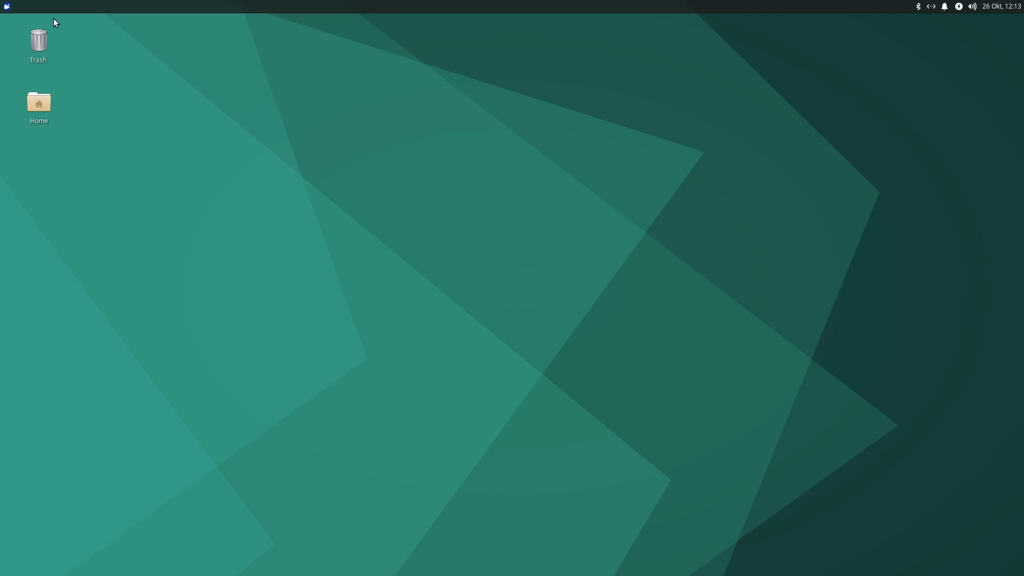
Browse the installed applications category by category, from Recently Used and All Applications through Accessories, Games, Graphics, Internet, Multimedia and Office
{"action": "left_click", "coordinate": [8, 7]}
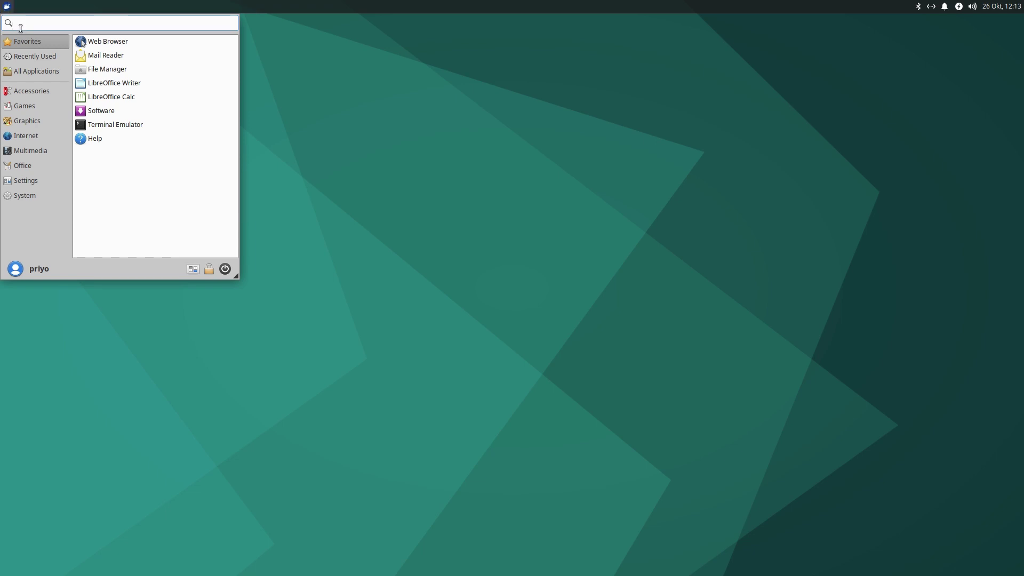
{"action": "left_click", "coordinate": [40, 56]}
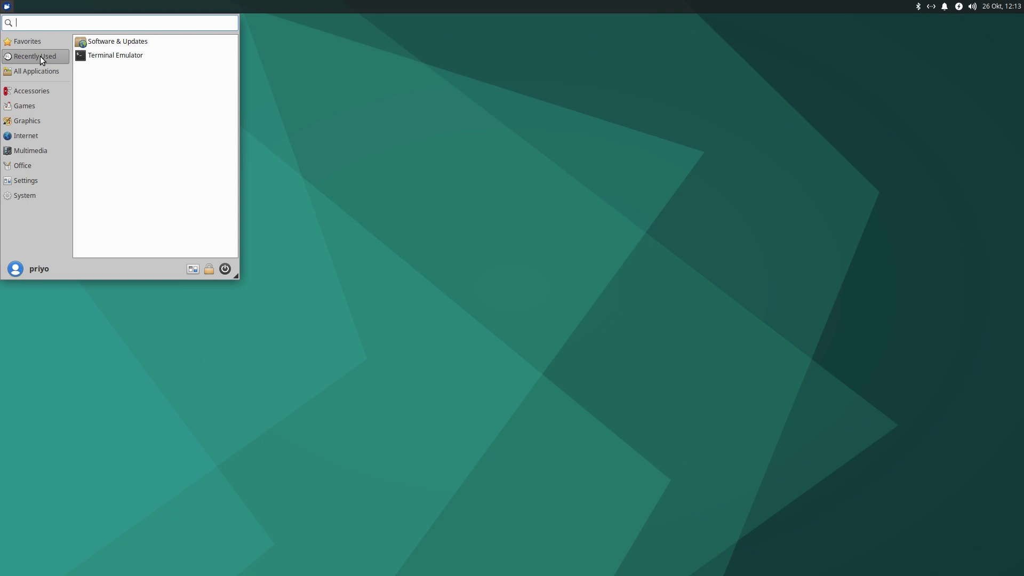
{"action": "left_click", "coordinate": [35, 71]}
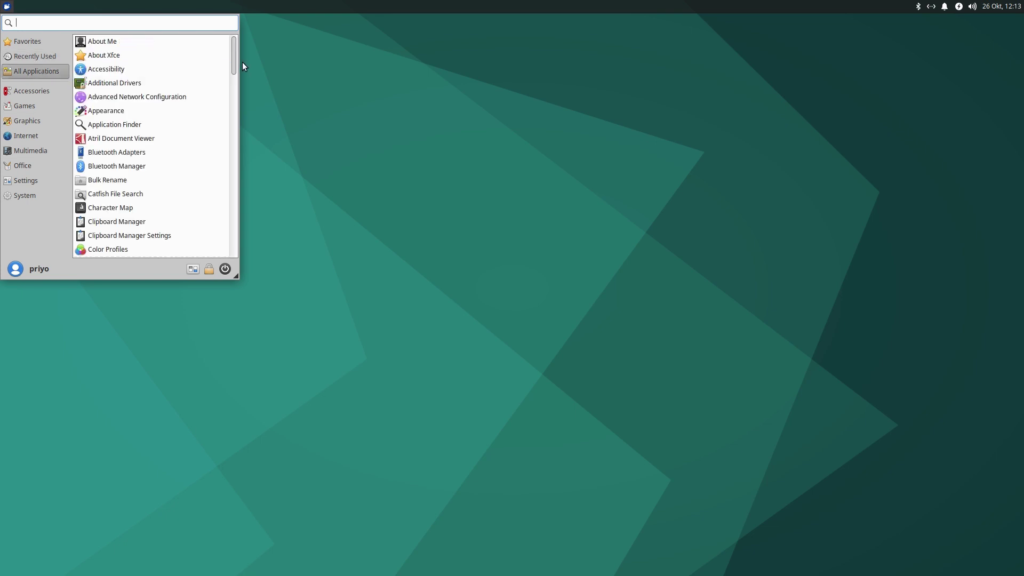
{"action": "scroll", "coordinate": [236, 64], "scroll_direction": "down", "scroll_amount": 5}
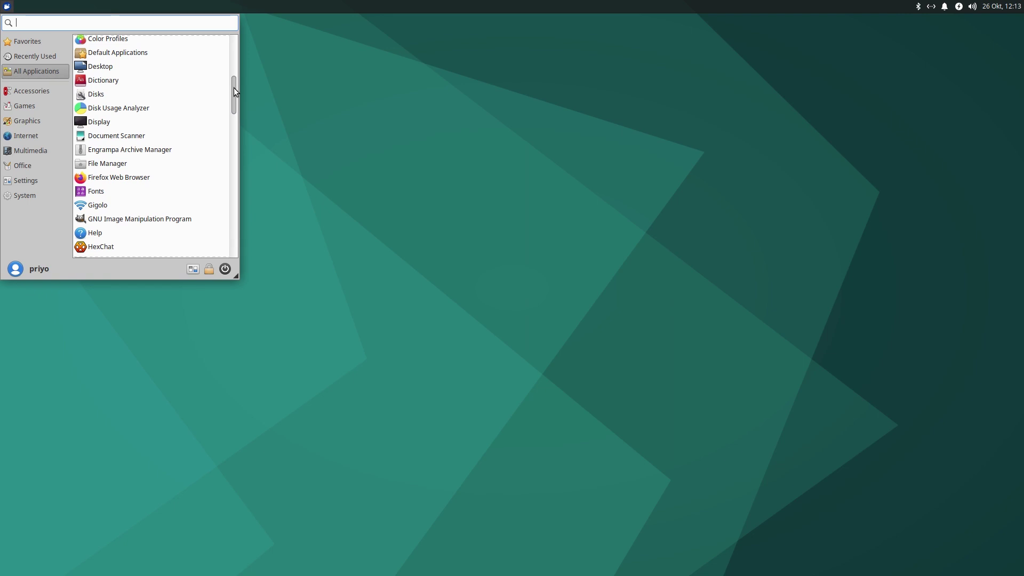
{"action": "left_click", "coordinate": [61, 92]}
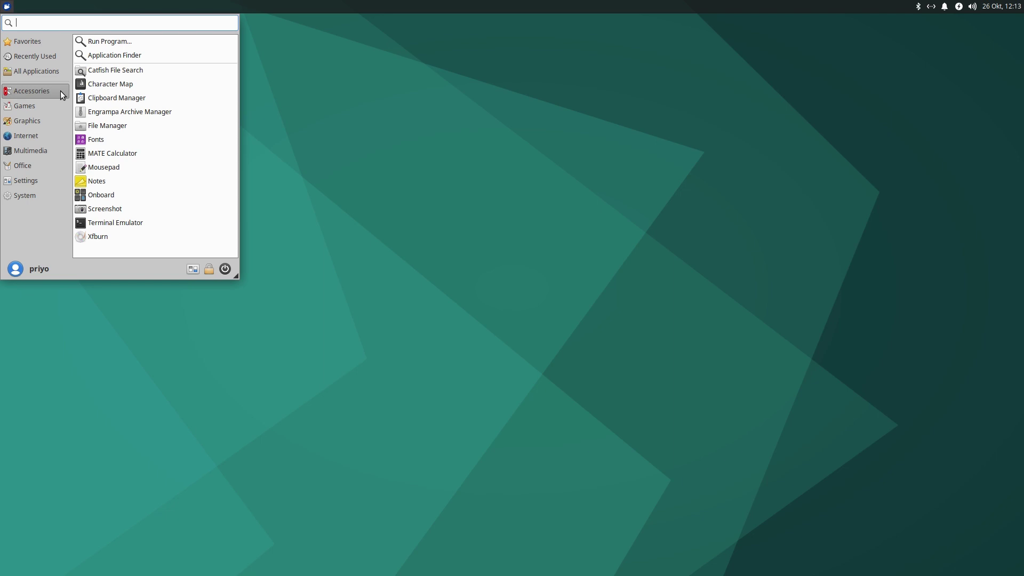
{"action": "left_click", "coordinate": [53, 103]}
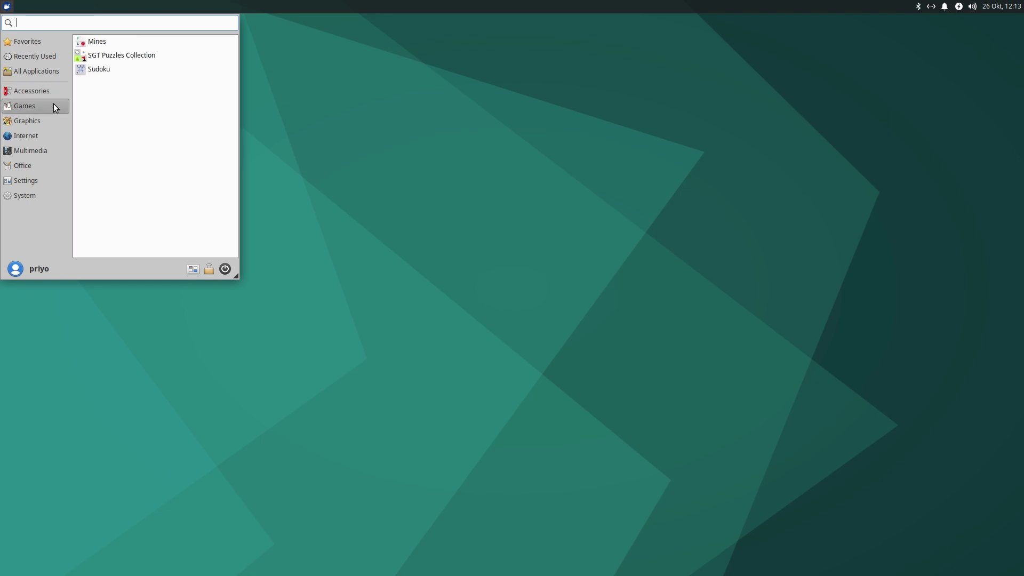
{"action": "left_click", "coordinate": [53, 119]}
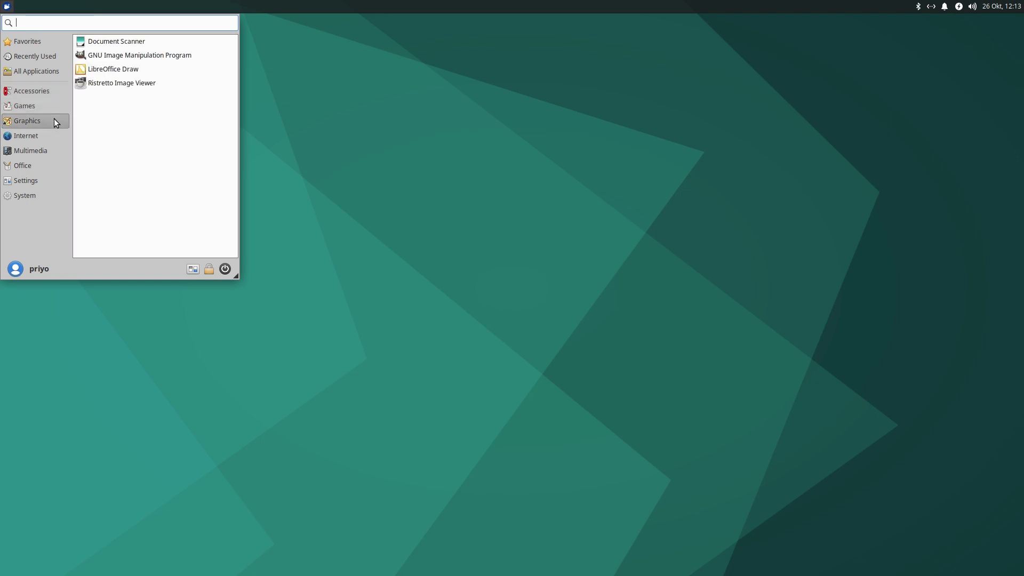
{"action": "left_click", "coordinate": [52, 137]}
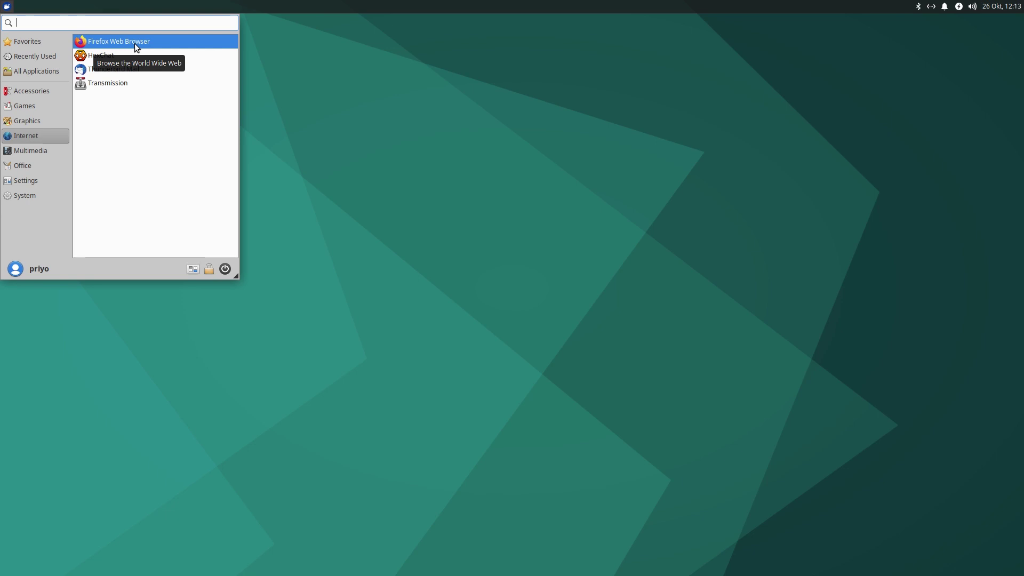
{"action": "left_click", "coordinate": [47, 149]}
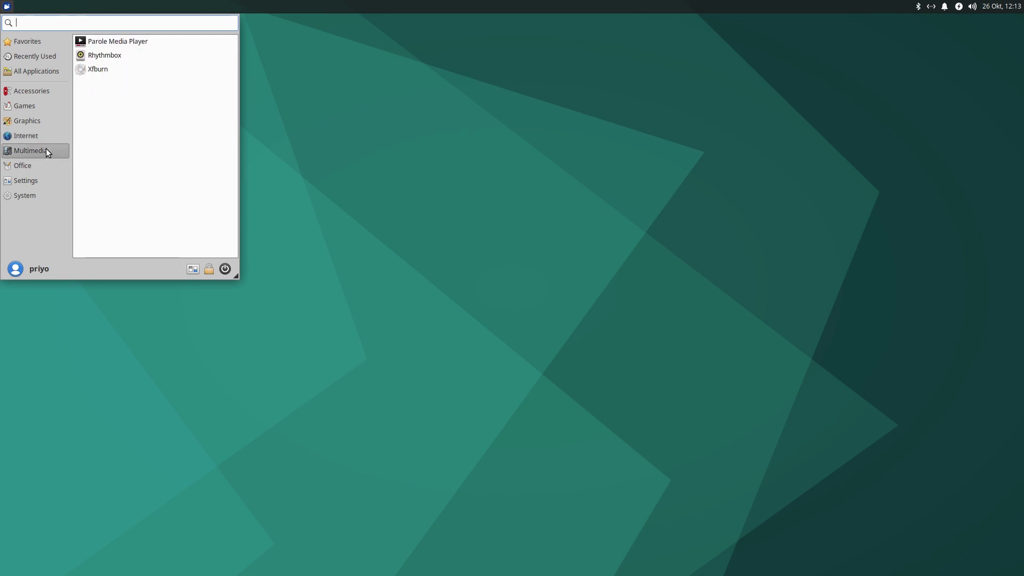
{"action": "left_click", "coordinate": [43, 165]}
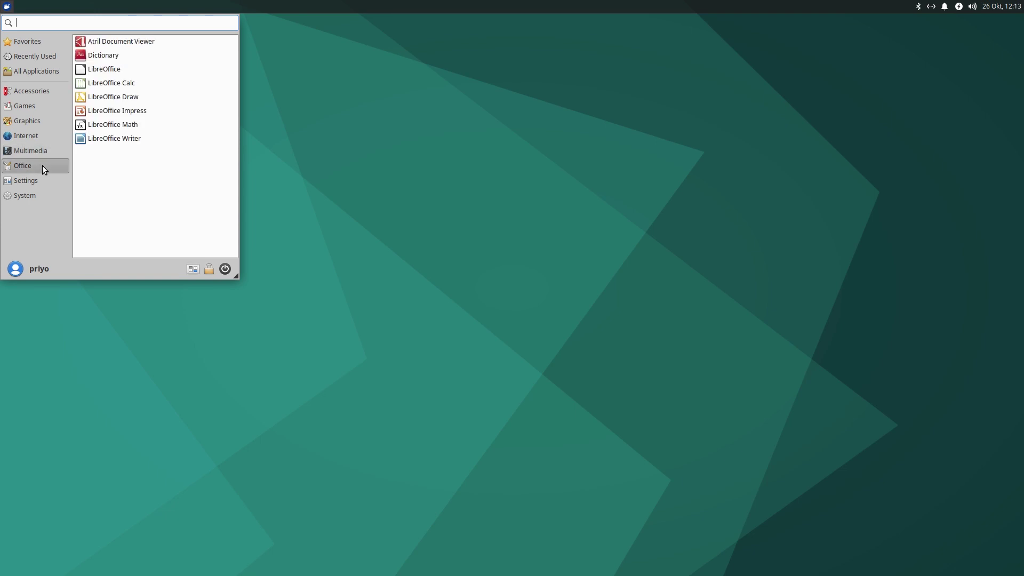
Open the Appearance settings and the Home folder, and place the two windows side by side on the desktop
{"action": "left_click", "coordinate": [193, 269]}
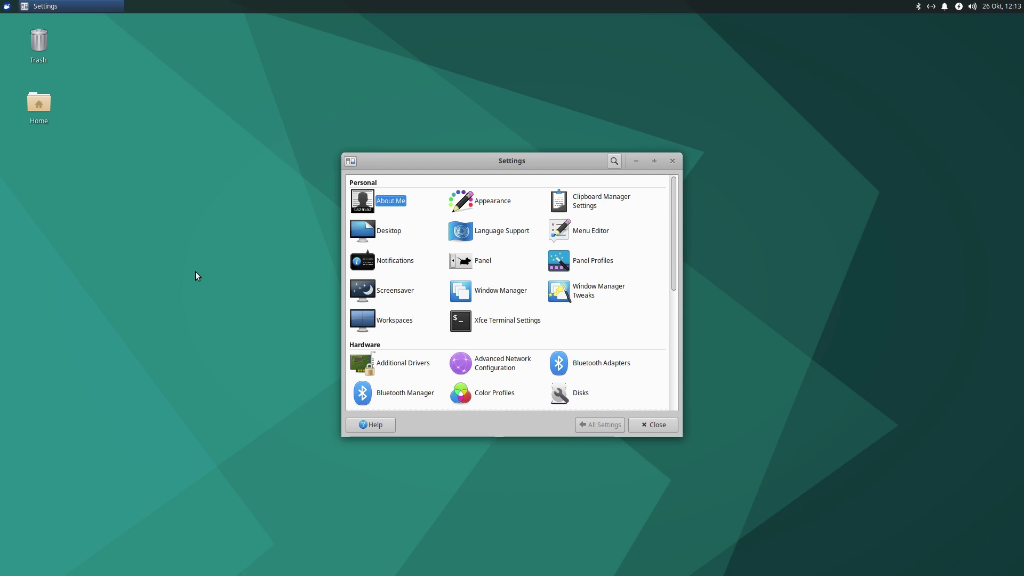
{"action": "left_click", "coordinate": [466, 209]}
{"action": "left_click_drag", "start_coordinate": [451, 169], "coordinate": [191, 177]}
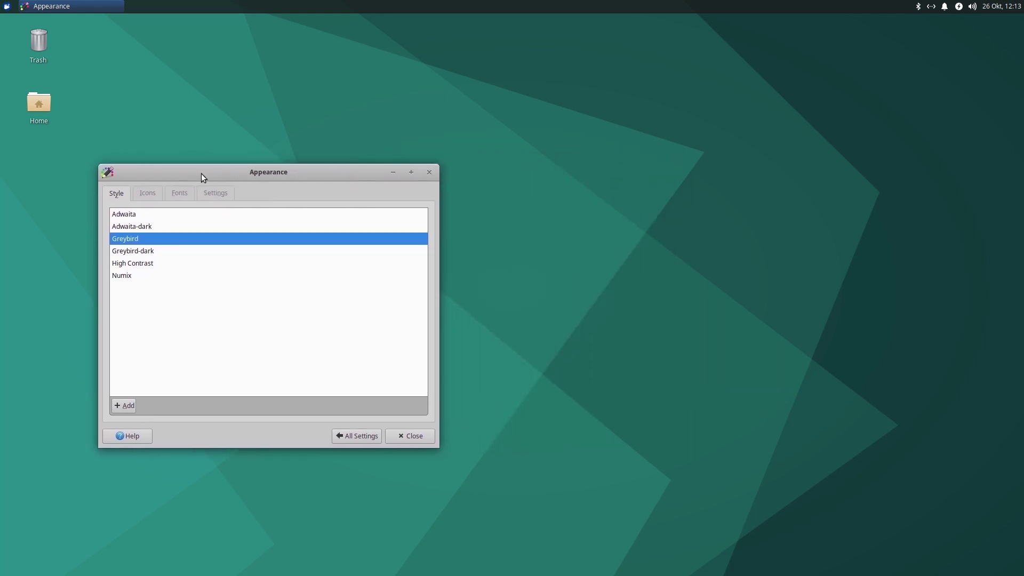
{"action": "double_click", "coordinate": [49, 104]}
{"action": "left_click_drag", "start_coordinate": [427, 167], "coordinate": [599, 135]}
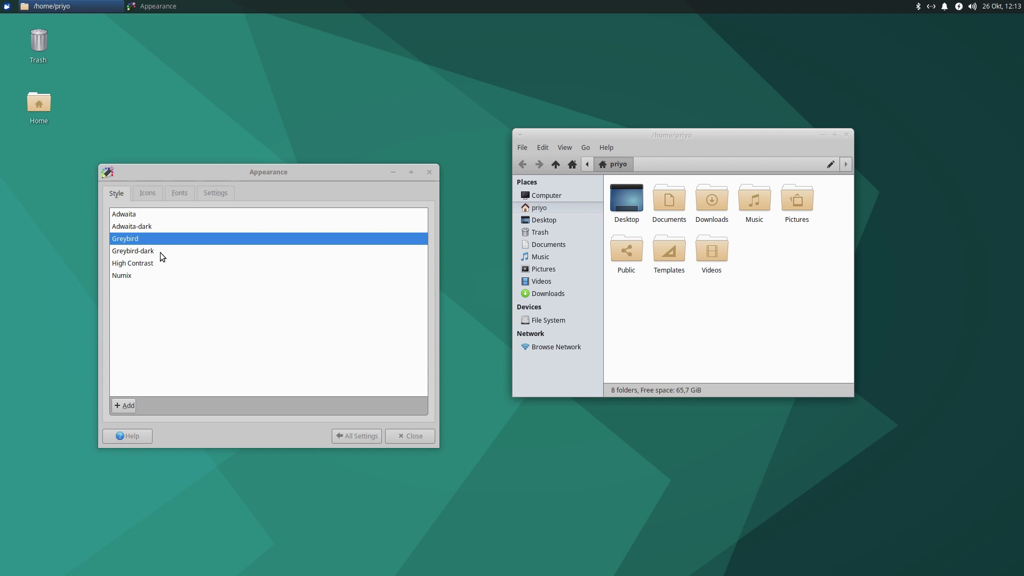
Try the Greybird-dark style and the Adwaita and HighContrast icon themes, restoring Greybird and elementary Xfce darker
{"action": "left_click", "coordinate": [160, 251]}
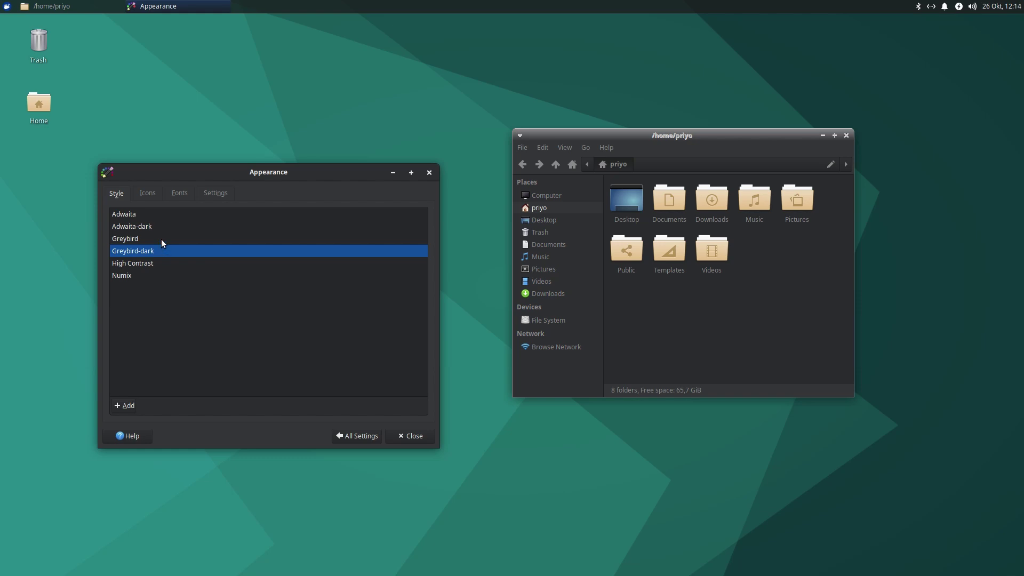
{"action": "left_click", "coordinate": [162, 240]}
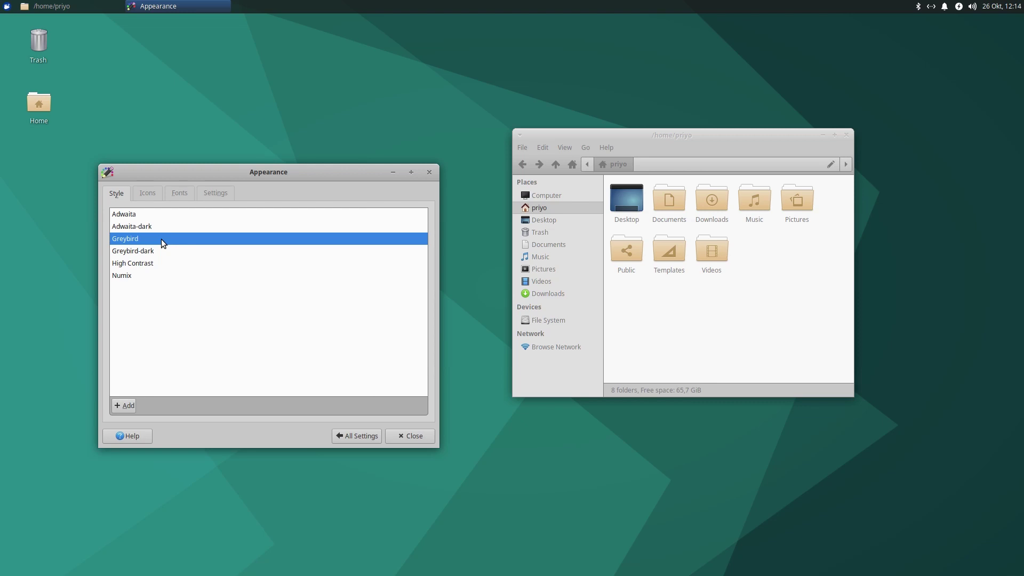
{"action": "left_click", "coordinate": [155, 194]}
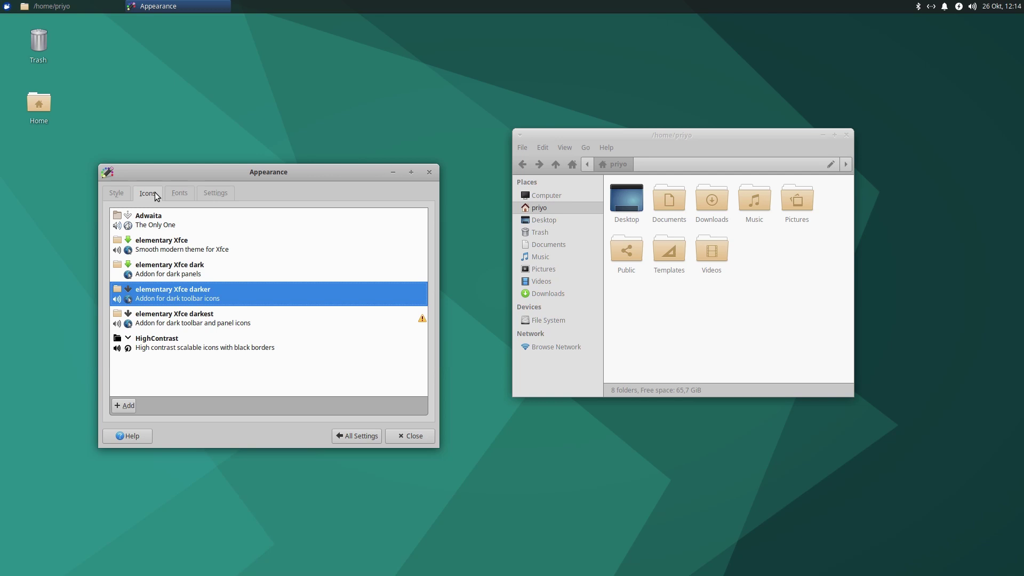
{"action": "left_click", "coordinate": [166, 221]}
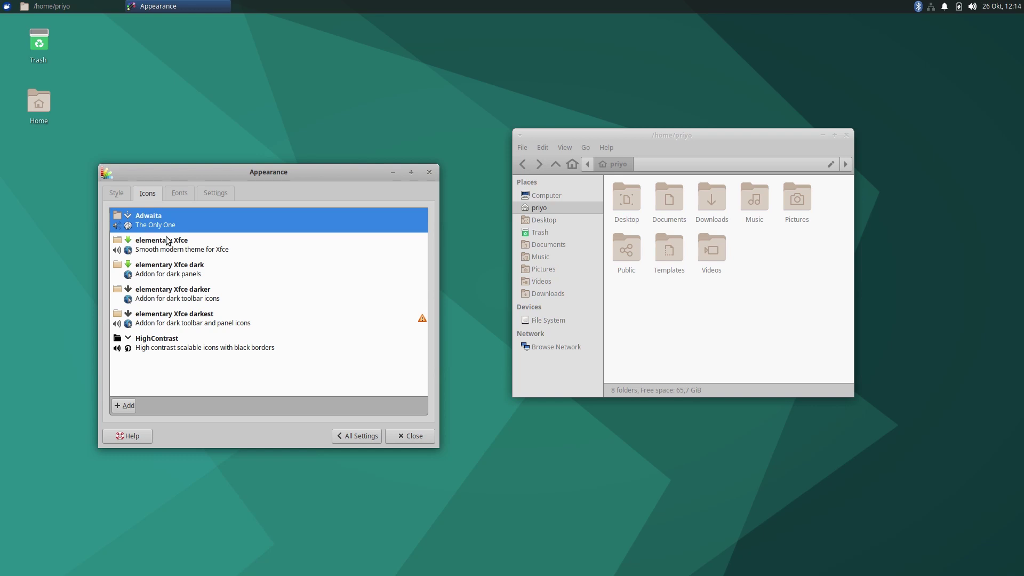
{"action": "left_click", "coordinate": [162, 346]}
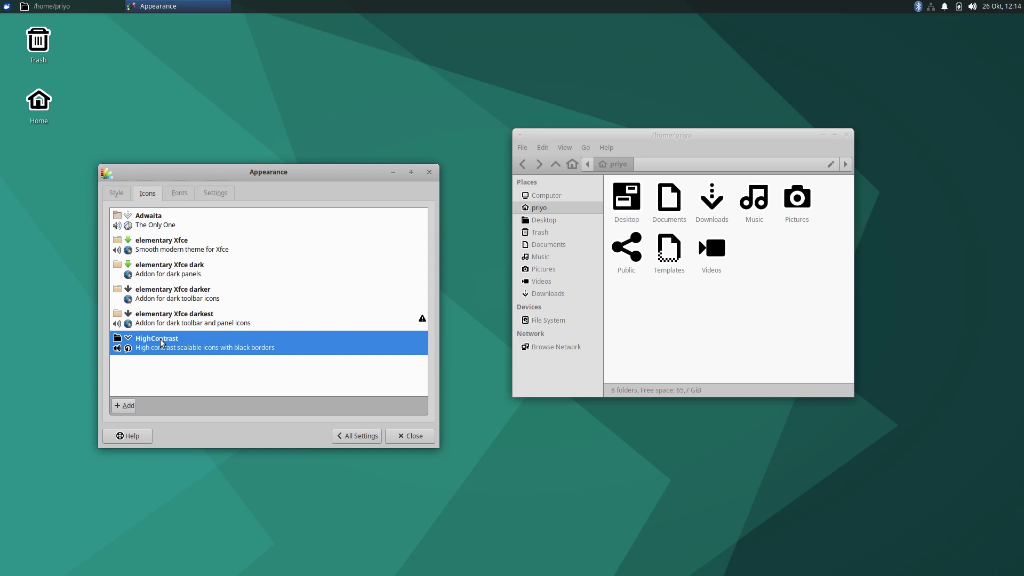
{"action": "left_click", "coordinate": [168, 296]}
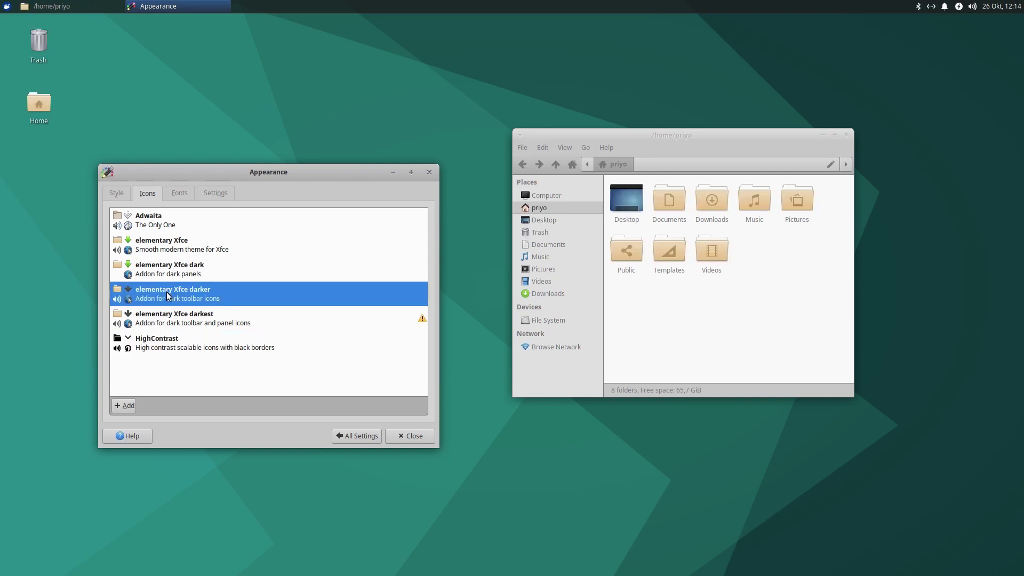
Review the appearance options for fonts, menus and buttons, event sounds, and the available window scaling choices
{"action": "left_click", "coordinate": [177, 195]}
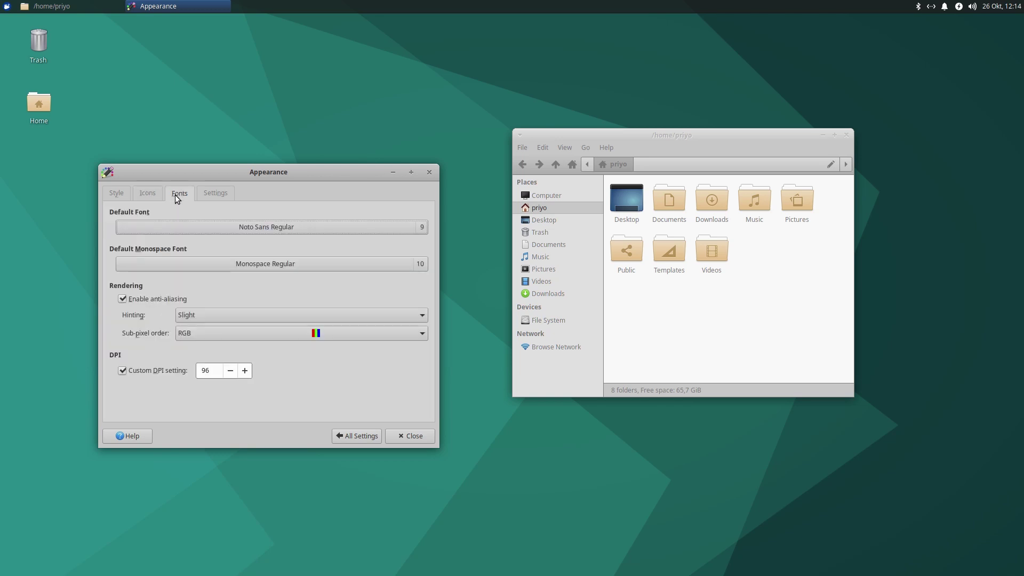
{"action": "left_click", "coordinate": [216, 195]}
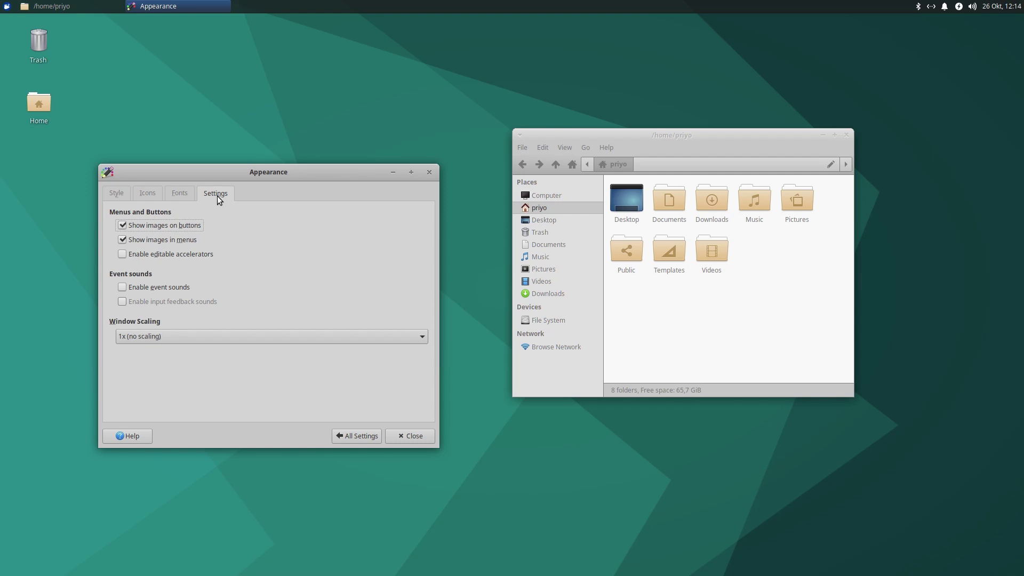
{"action": "left_click", "coordinate": [215, 337]}
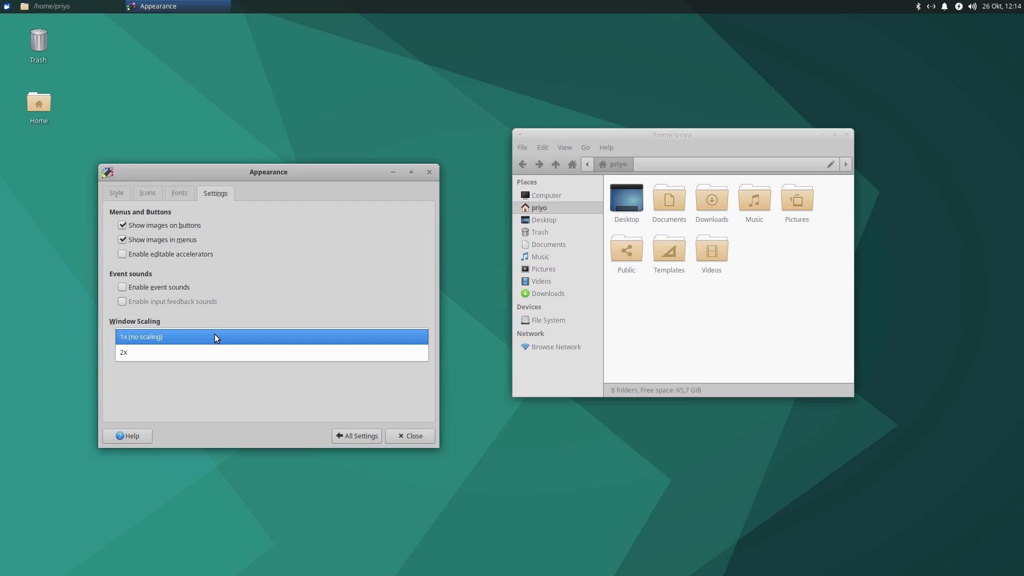
{"action": "left_click", "coordinate": [215, 336]}
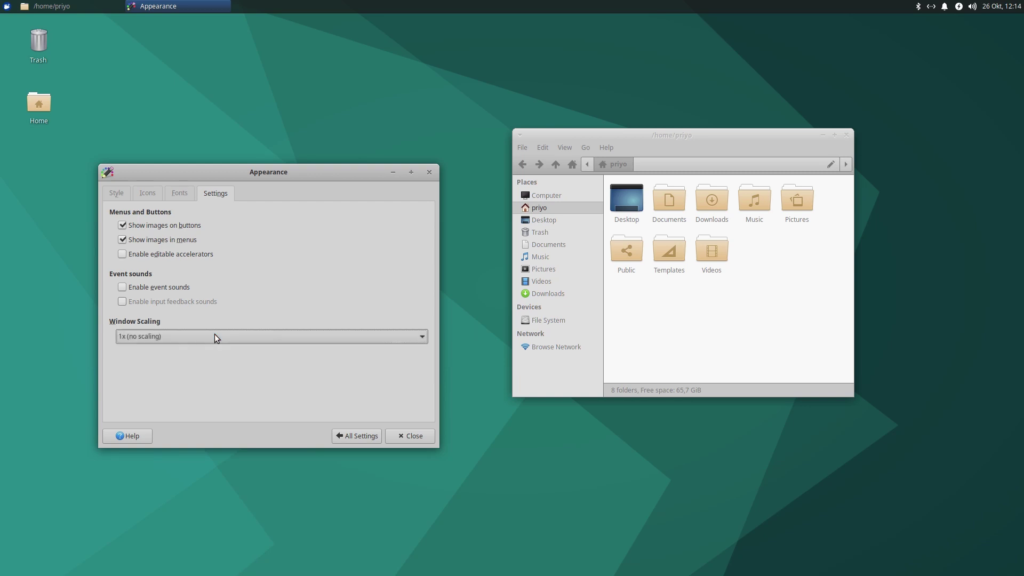
Set the desktop wallpaper to the sunlit green wheat field backdrop and enlarge the Desktop settings window to show all background options
{"action": "left_click", "coordinate": [347, 435]}
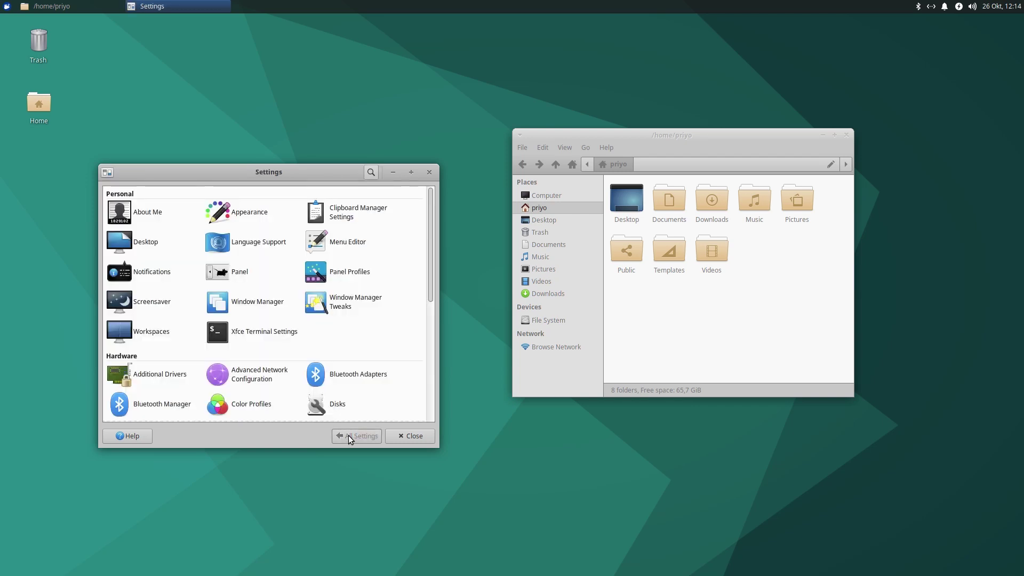
{"action": "left_click", "coordinate": [156, 247]}
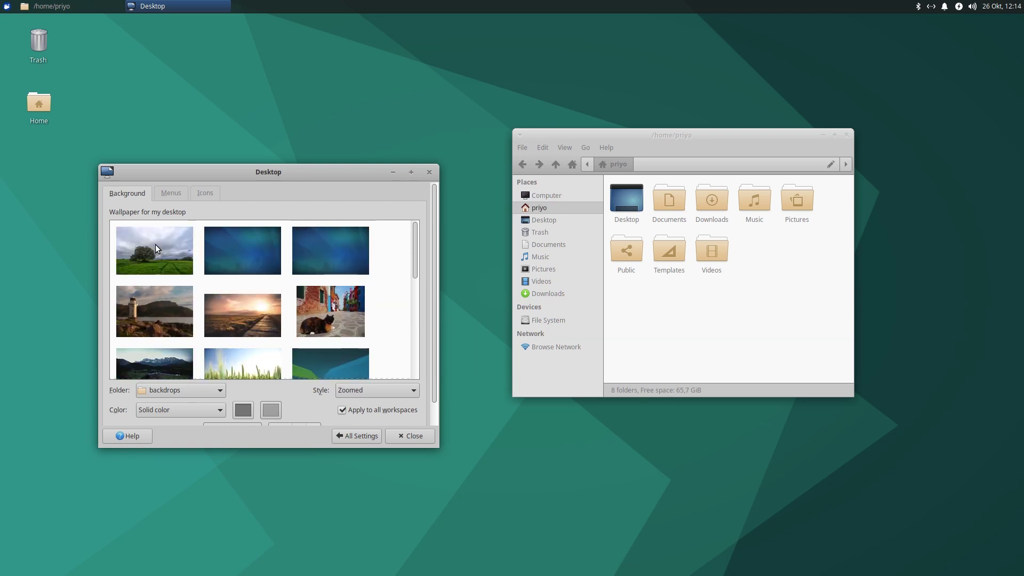
{"action": "left_click_drag", "start_coordinate": [415, 274], "coordinate": [418, 365]}
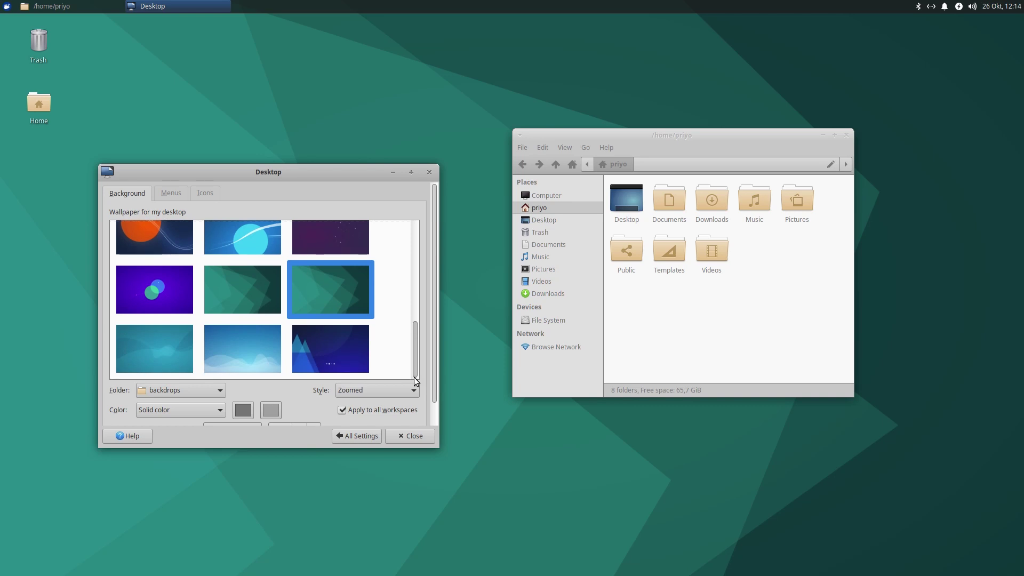
{"action": "left_click_drag", "start_coordinate": [415, 378], "coordinate": [409, 270]}
{"action": "left_click", "coordinate": [254, 355]}
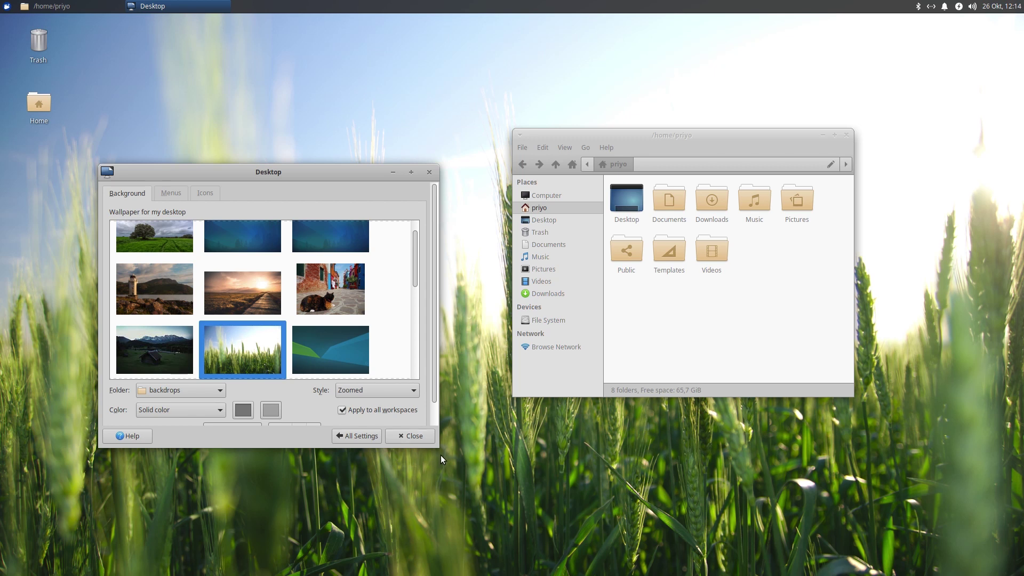
{"action": "left_click_drag", "start_coordinate": [441, 457], "coordinate": [473, 485]}
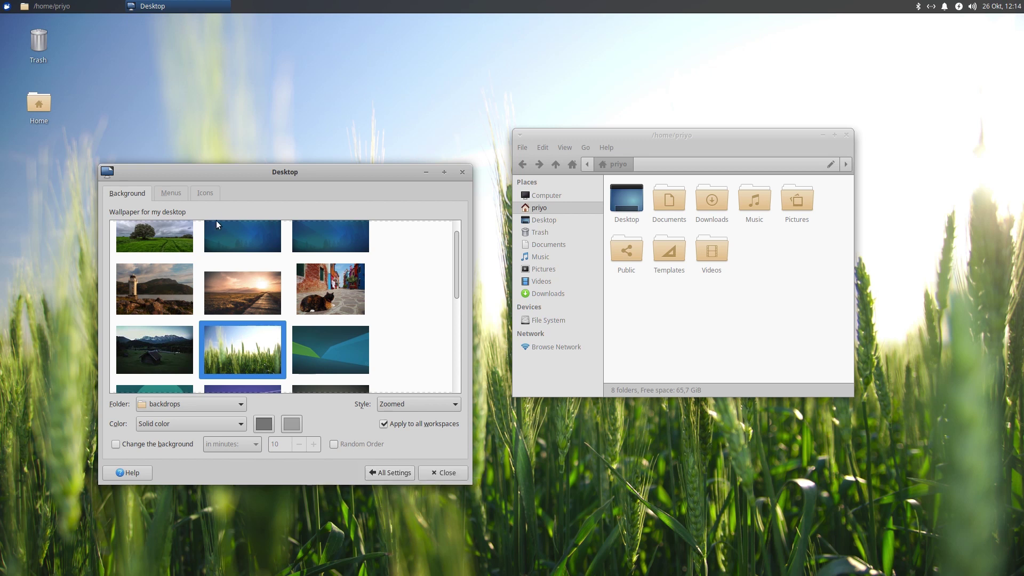
Set the desktop icons' orientation to Top Right Vertical and arrange all existing icons accordingly
{"action": "left_click", "coordinate": [209, 196]}
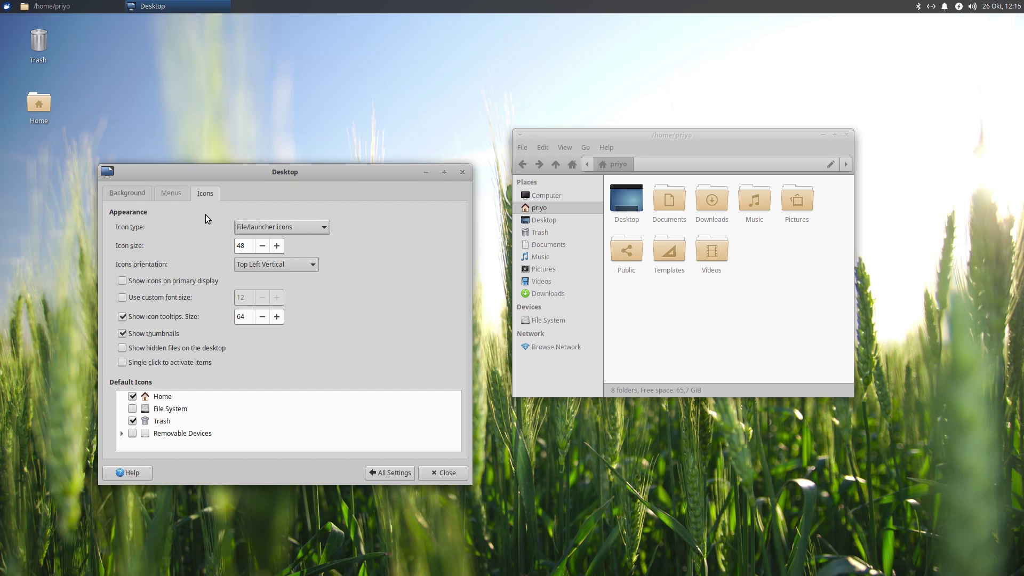
{"action": "left_click", "coordinate": [283, 265]}
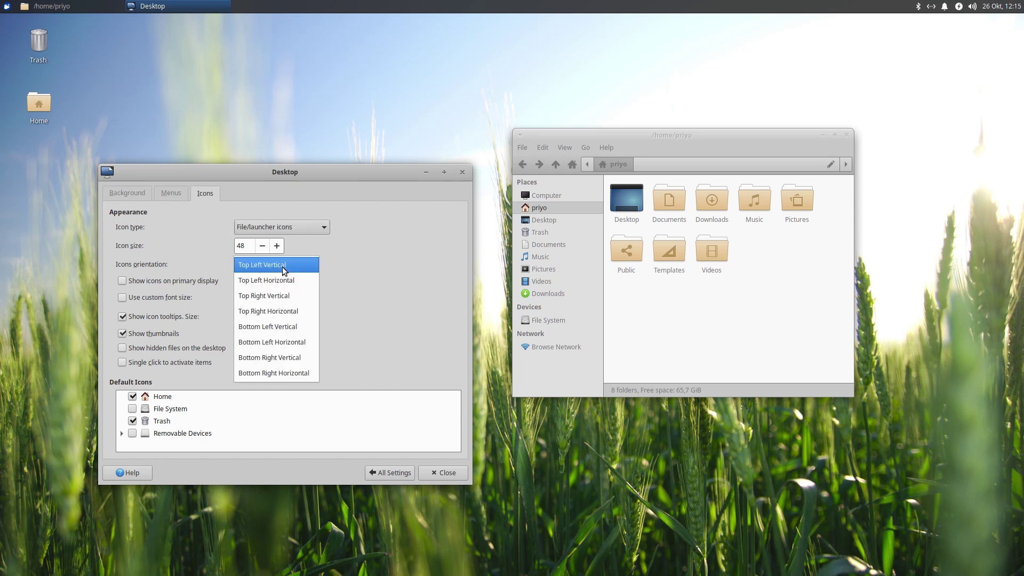
{"action": "left_click", "coordinate": [287, 296]}
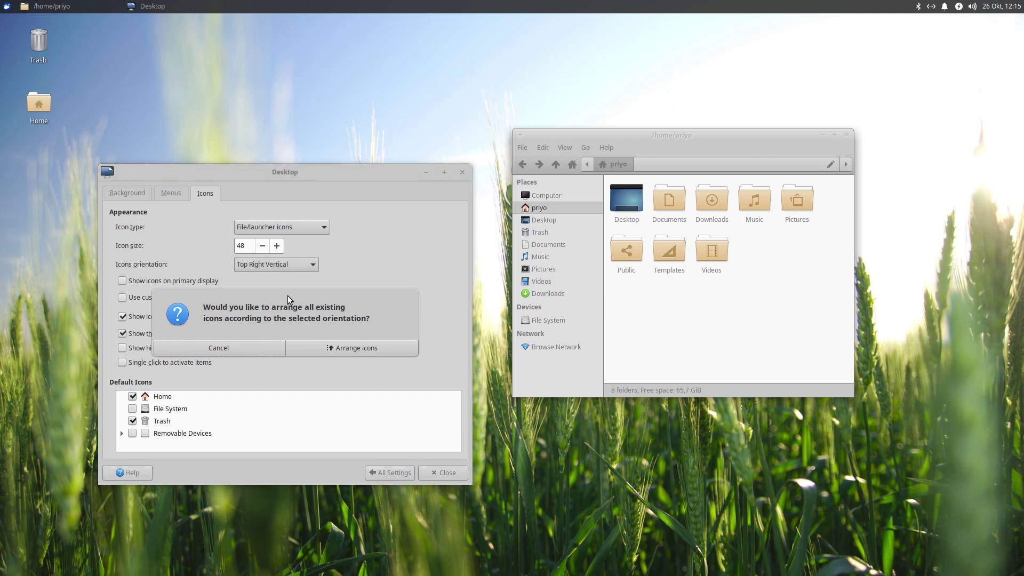
{"action": "left_click", "coordinate": [322, 347]}
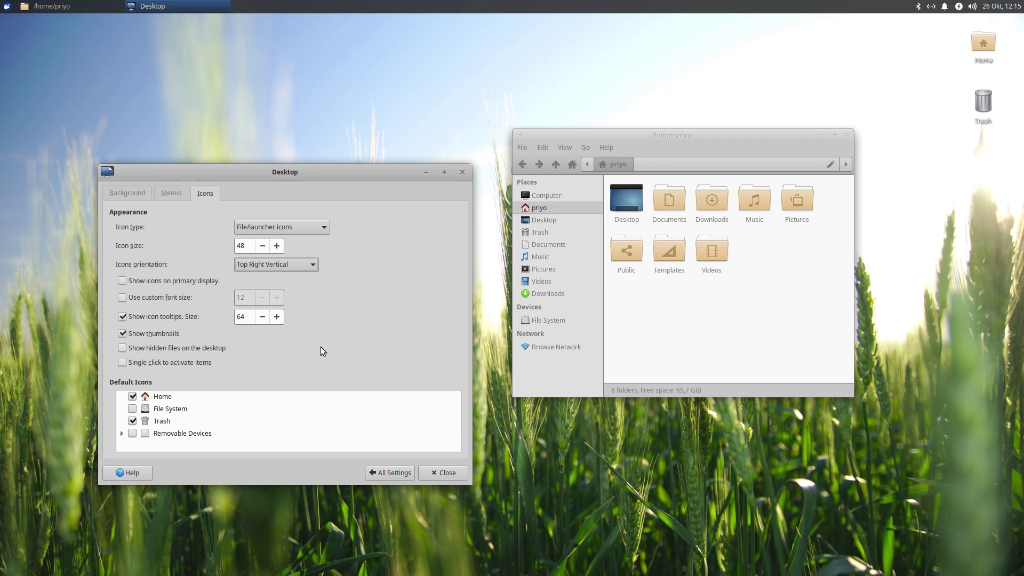
Open the Panel settings, try the Vertical mode for Panel 0 and restore it to Horizontal
{"action": "left_click", "coordinate": [386, 470]}
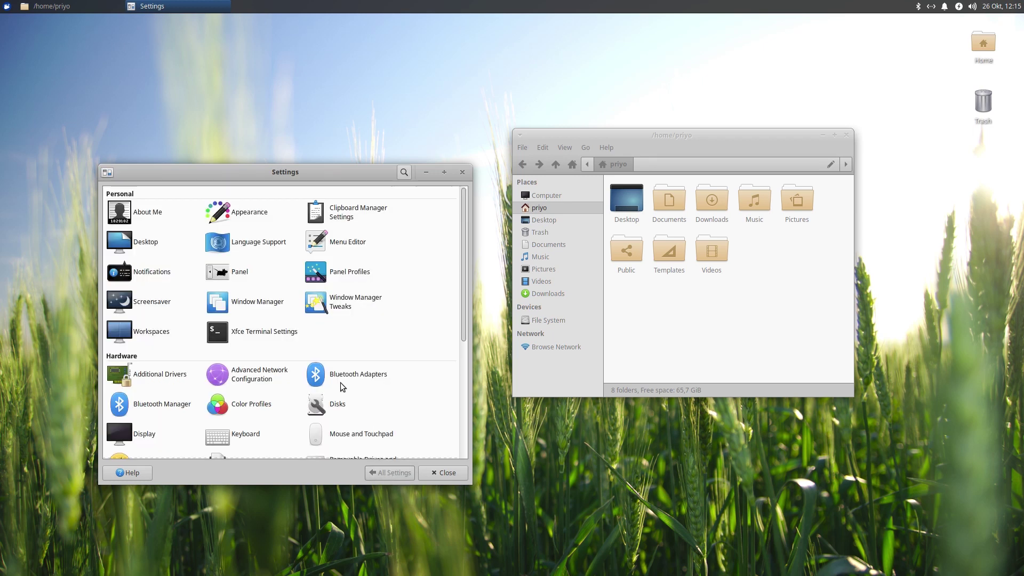
{"action": "left_click", "coordinate": [246, 273]}
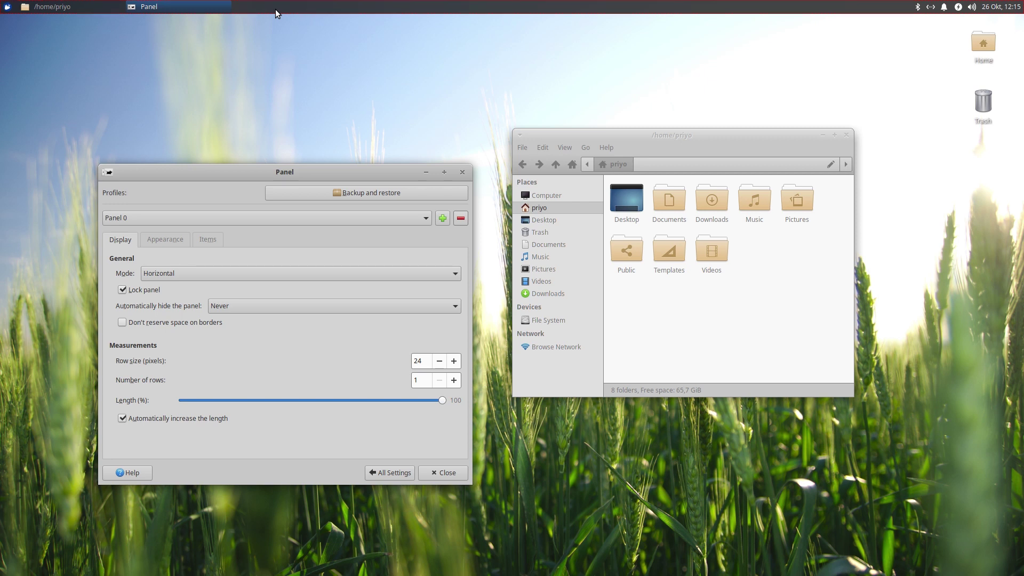
{"action": "left_click", "coordinate": [250, 274]}
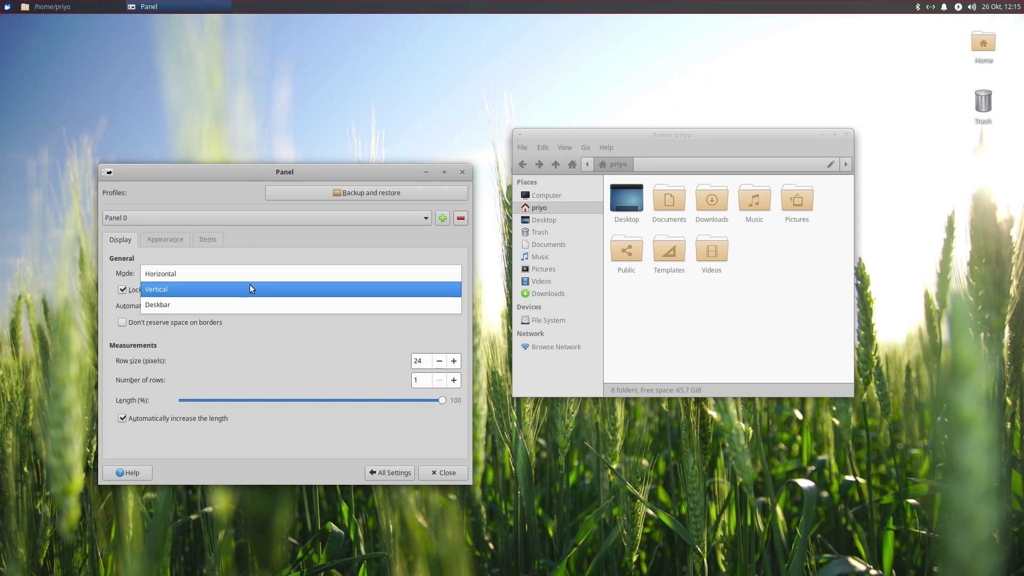
{"action": "left_click", "coordinate": [249, 284]}
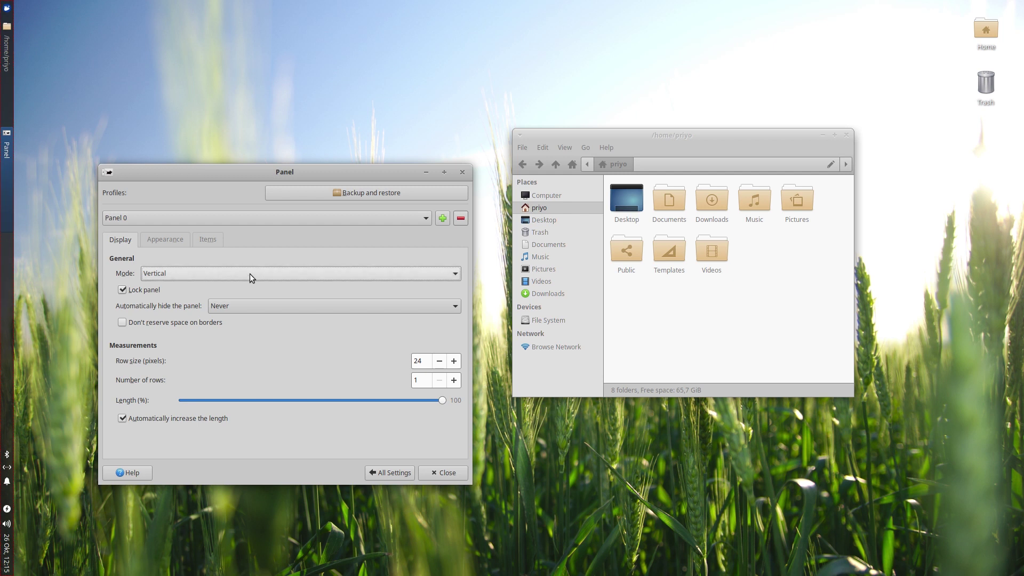
{"action": "left_click", "coordinate": [250, 274]}
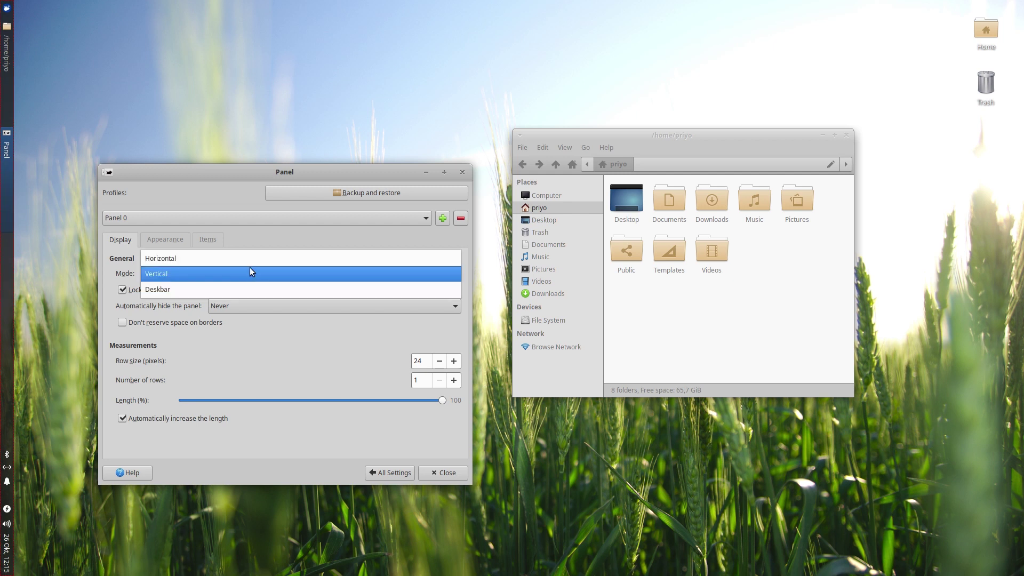
{"action": "left_click", "coordinate": [250, 261]}
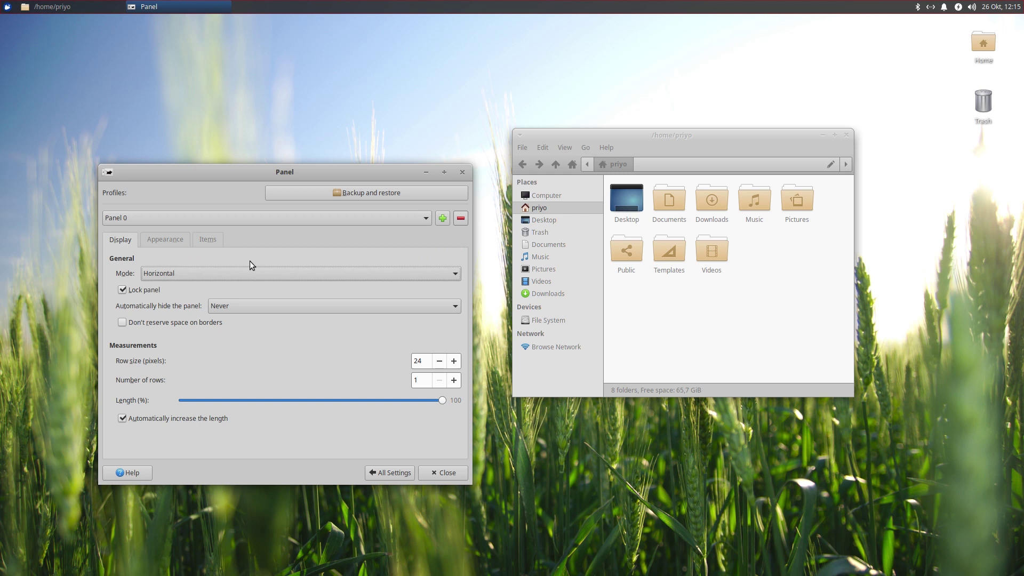
Unlock the panel, move it to the bottom edge of the desktop and return it to the top edge
{"action": "left_click", "coordinate": [142, 290]}
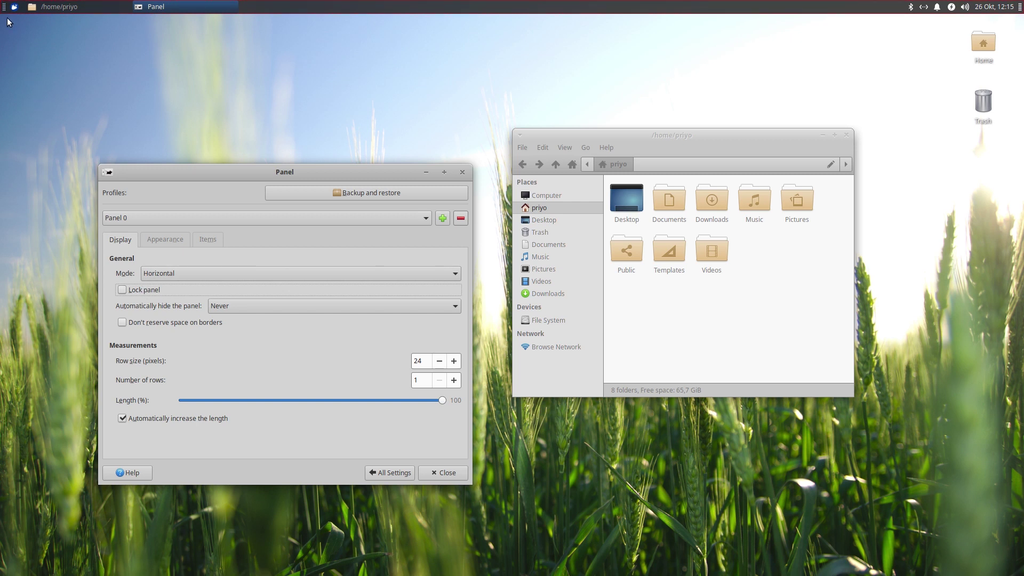
{"action": "left_click_drag", "start_coordinate": [3, 11], "coordinate": [2, 569]}
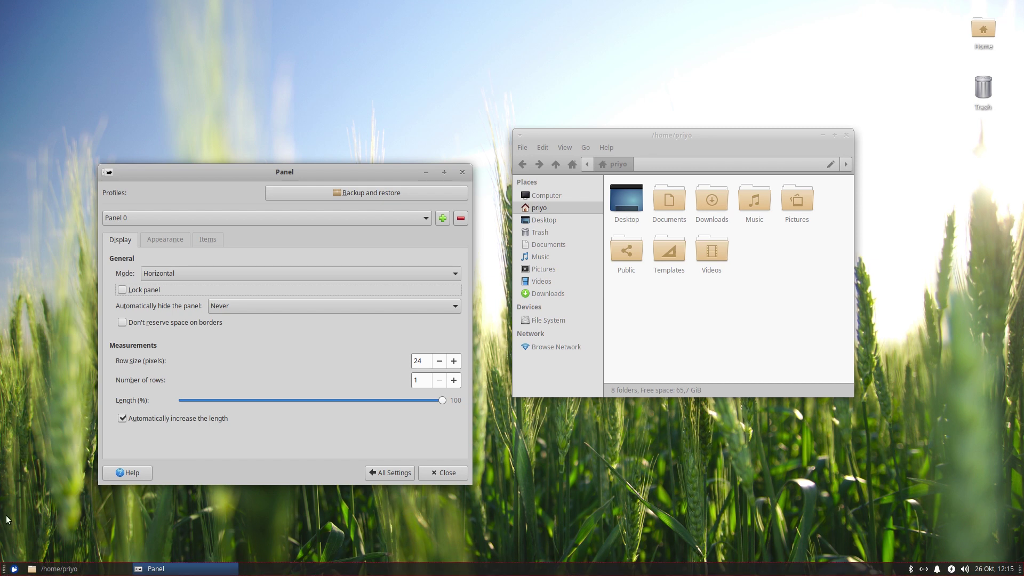
{"action": "left_click_drag", "start_coordinate": [4, 569], "coordinate": [4, 8]}
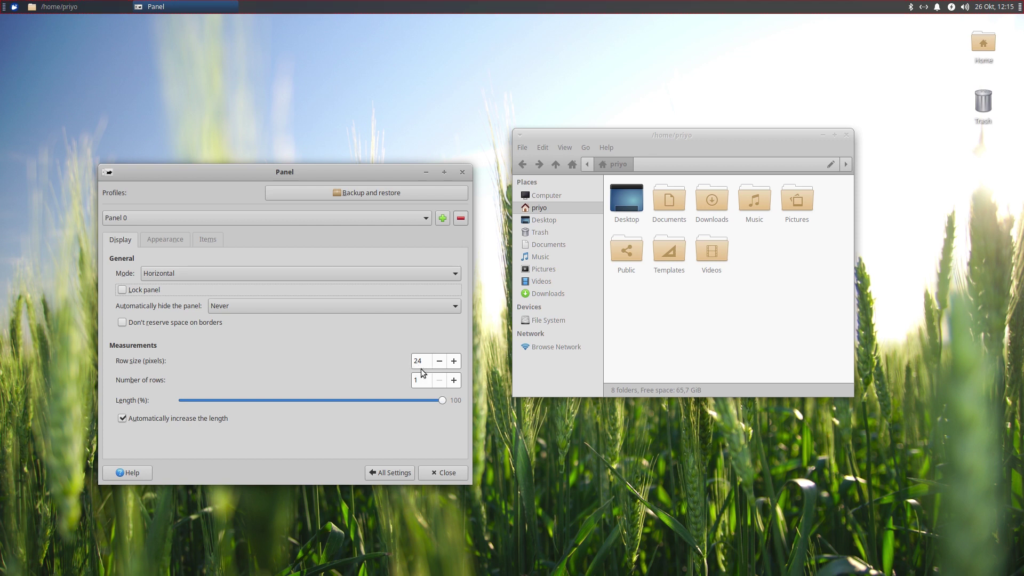
Set the panel's row size to 26 pixels
{"action": "left_click", "coordinate": [454, 364]}
{"action": "left_click", "coordinate": [454, 363]}
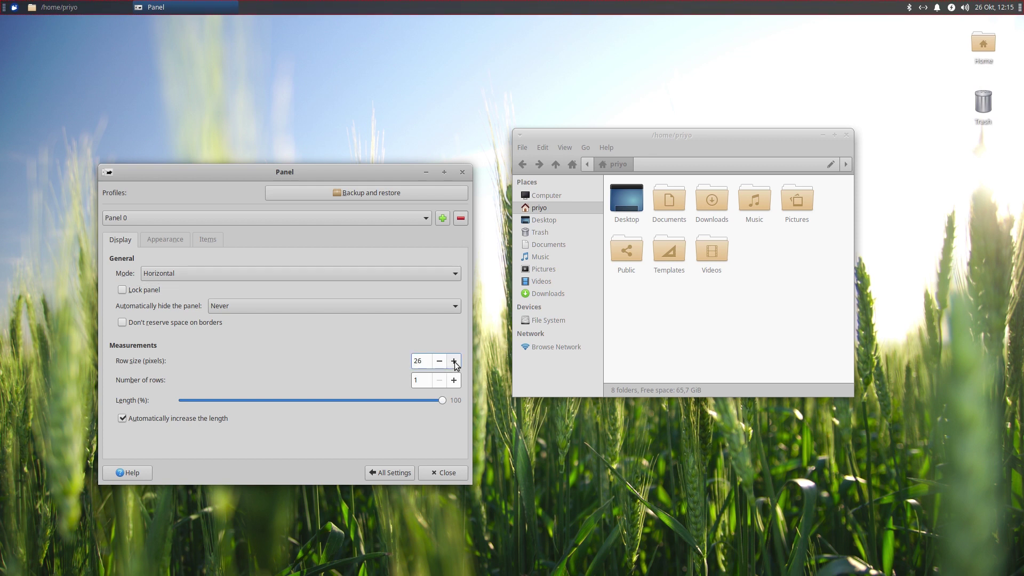
Open the Window Manager settings and set the window theme to Greybird-dark
{"action": "left_click", "coordinate": [403, 473]}
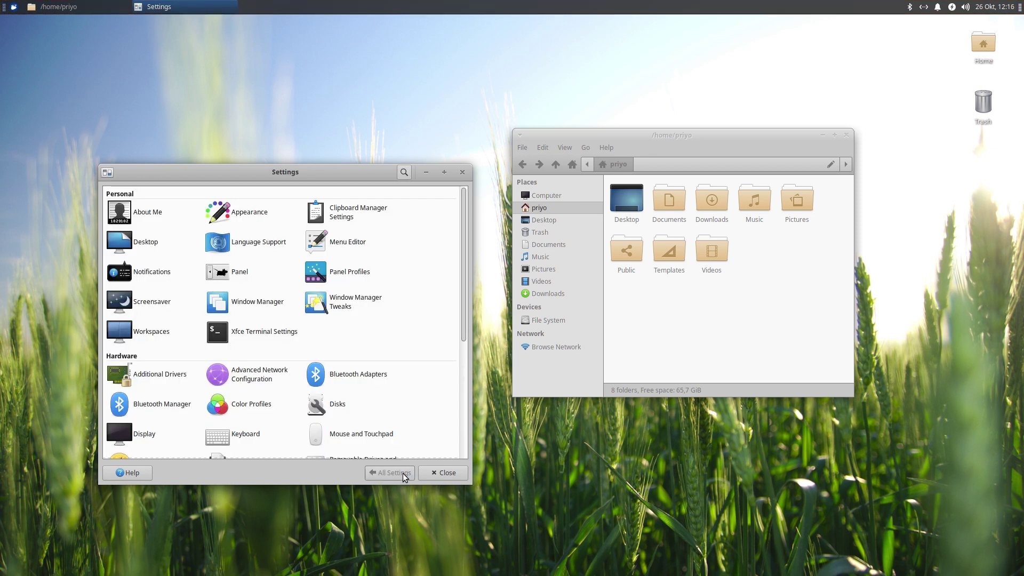
{"action": "left_click", "coordinate": [261, 303]}
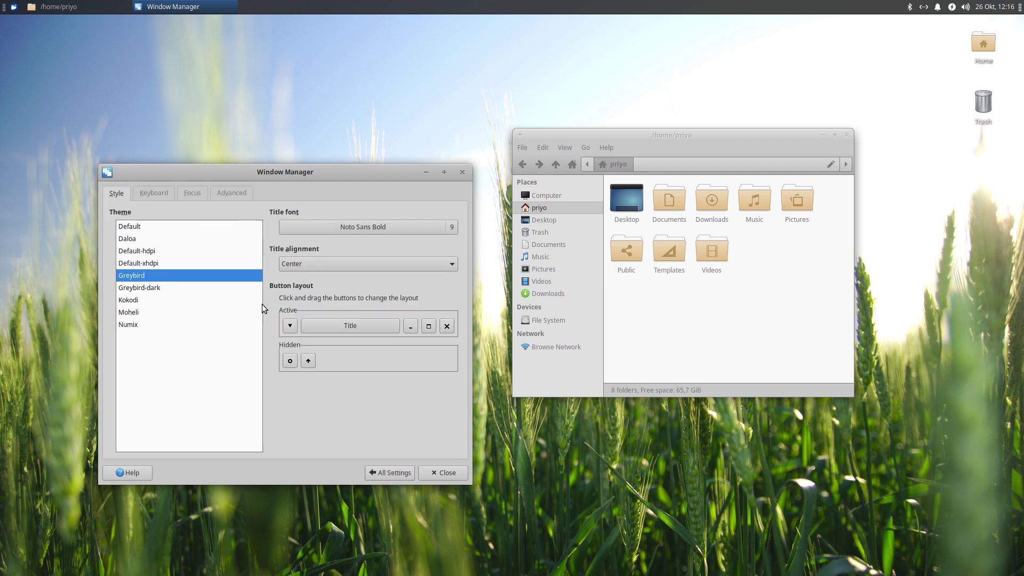
{"action": "left_click", "coordinate": [165, 288]}
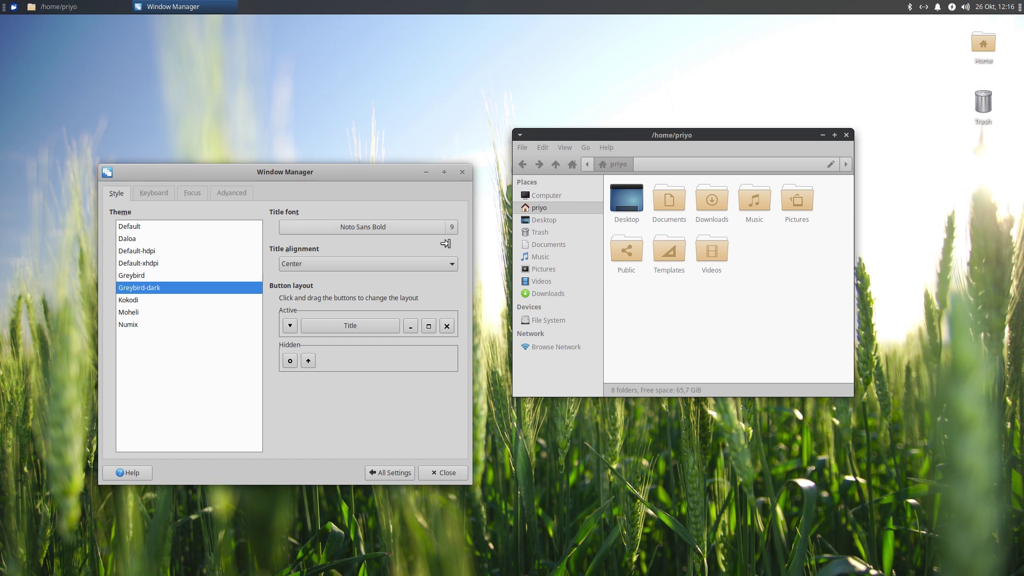
Try the Right title alignment for window title bars and restore it to Center
{"action": "left_click", "coordinate": [442, 268]}
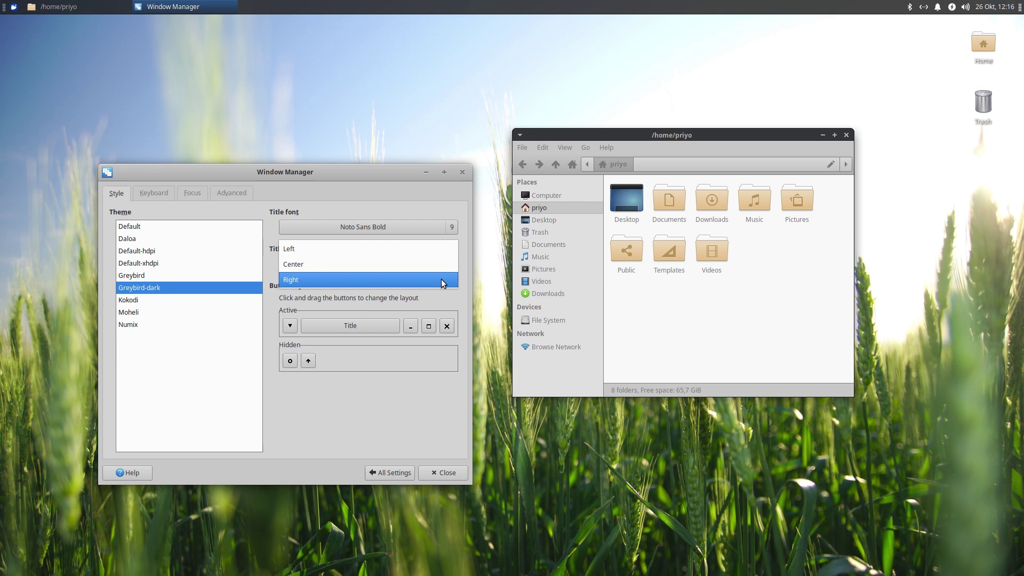
{"action": "left_click", "coordinate": [440, 279]}
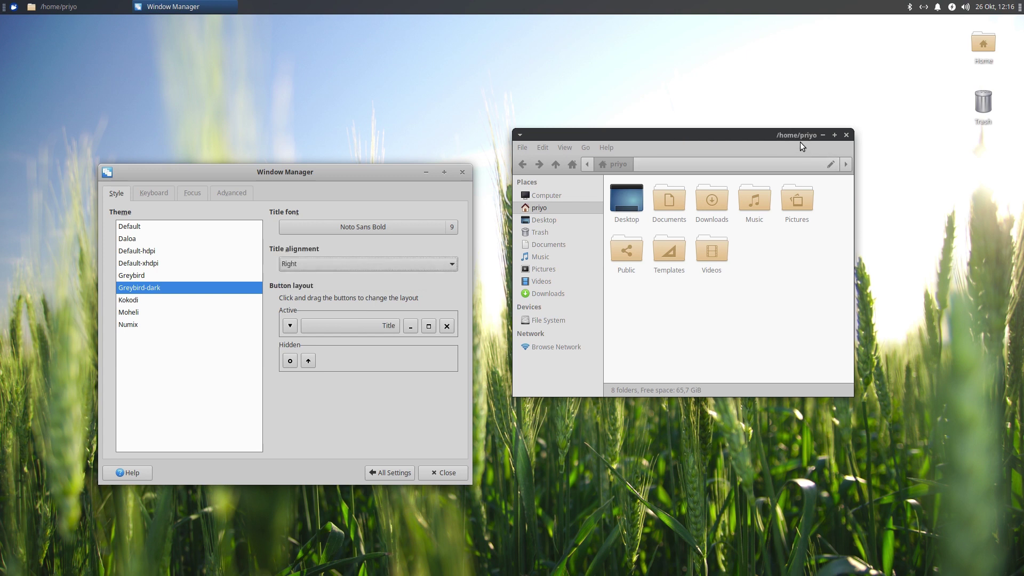
{"action": "left_click", "coordinate": [440, 265]}
{"action": "left_click", "coordinate": [436, 257]}
{"action": "key", "text": "Up"}
Rearrange the title bar button layout so close, maximize and minimize come first, ahead of the menu button and title
{"action": "left_click_drag", "start_coordinate": [448, 327], "coordinate": [290, 328]}
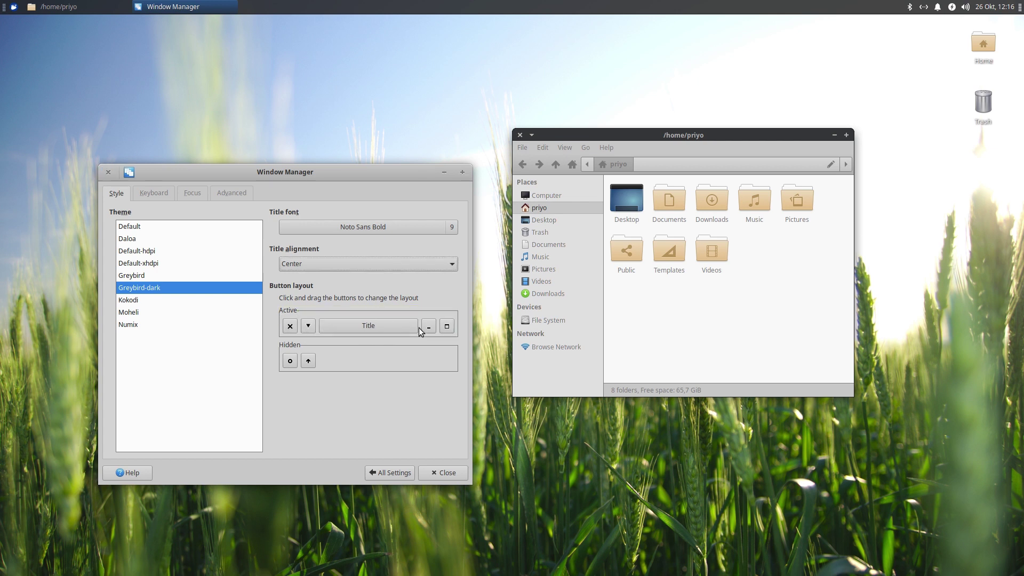
{"action": "left_click_drag", "start_coordinate": [447, 327], "coordinate": [306, 330]}
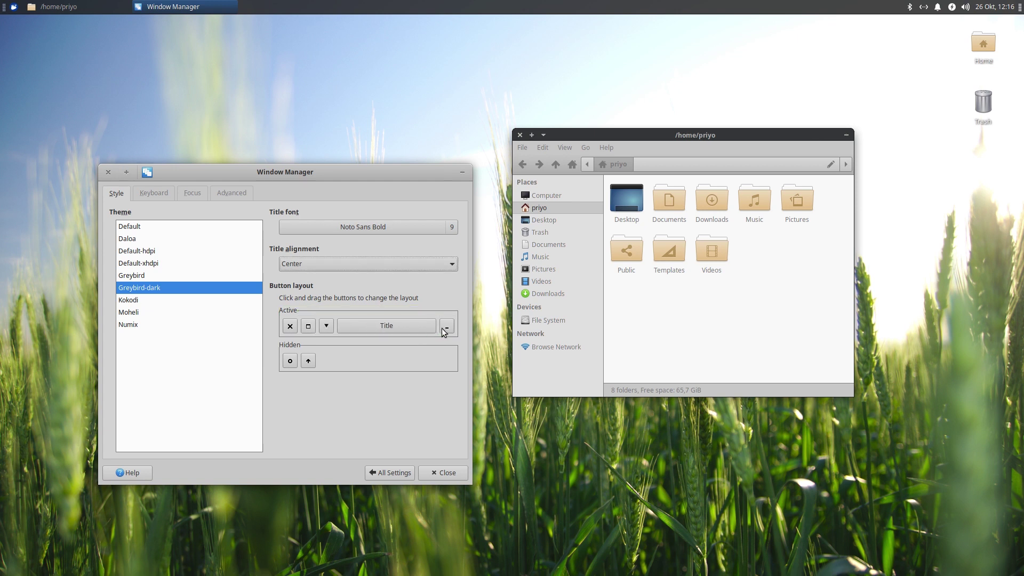
{"action": "left_click_drag", "start_coordinate": [447, 328], "coordinate": [326, 331]}
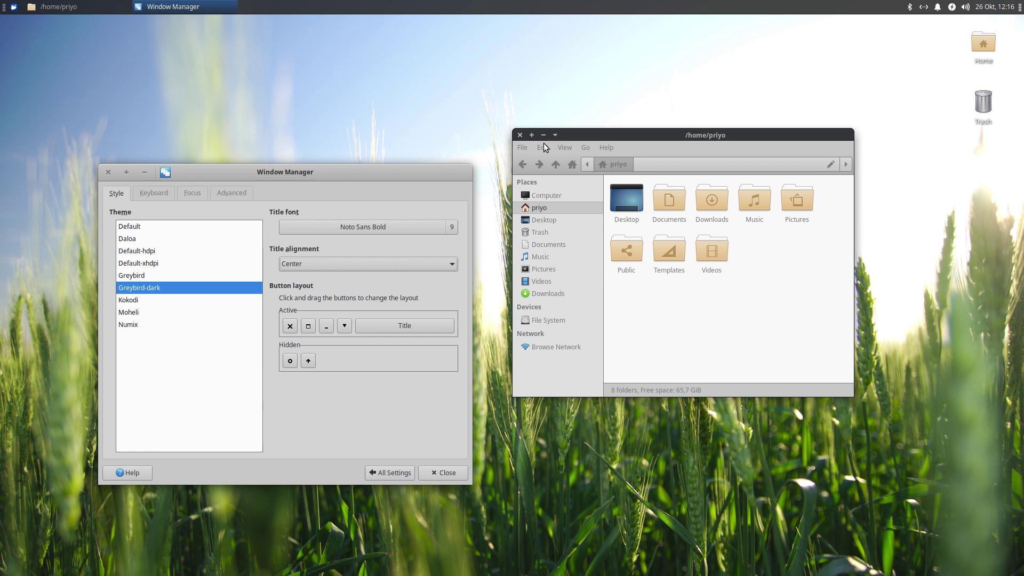
Open the Workspaces settings and add a Workspace Switcher item to Panel 0 through the panel preferences
{"action": "left_click", "coordinate": [385, 472]}
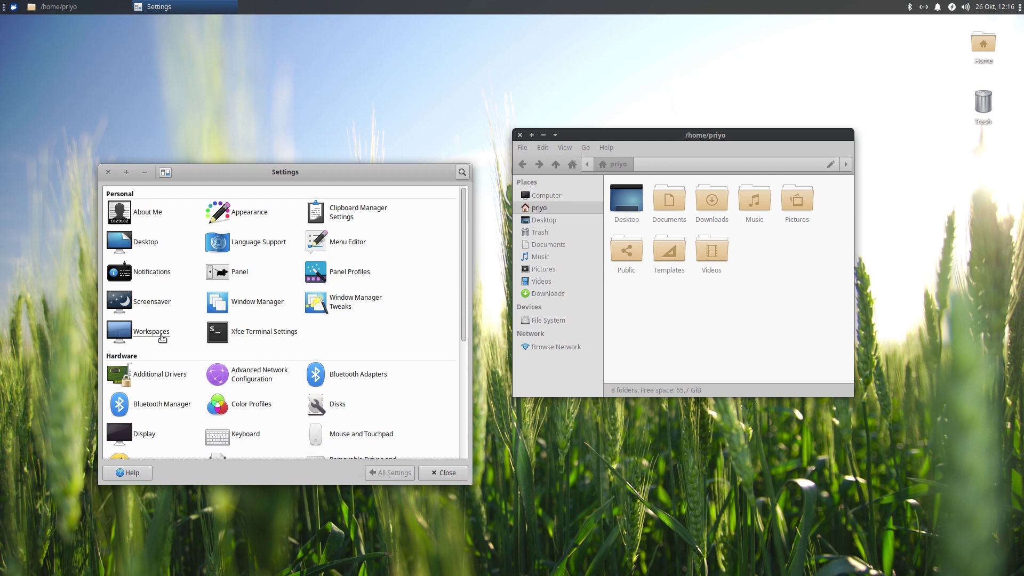
{"action": "left_click", "coordinate": [134, 334]}
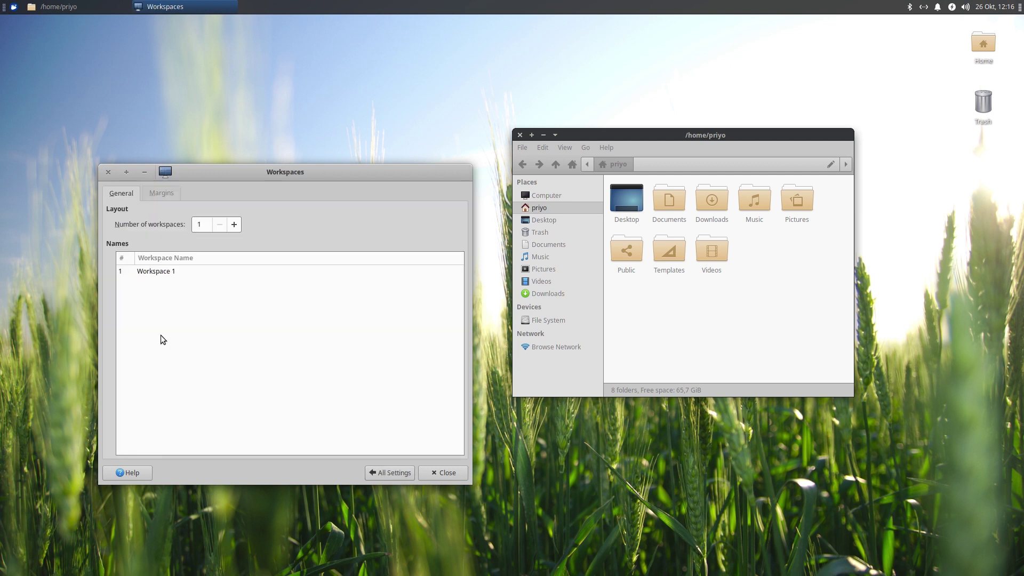
{"action": "right_click", "coordinate": [456, 8]}
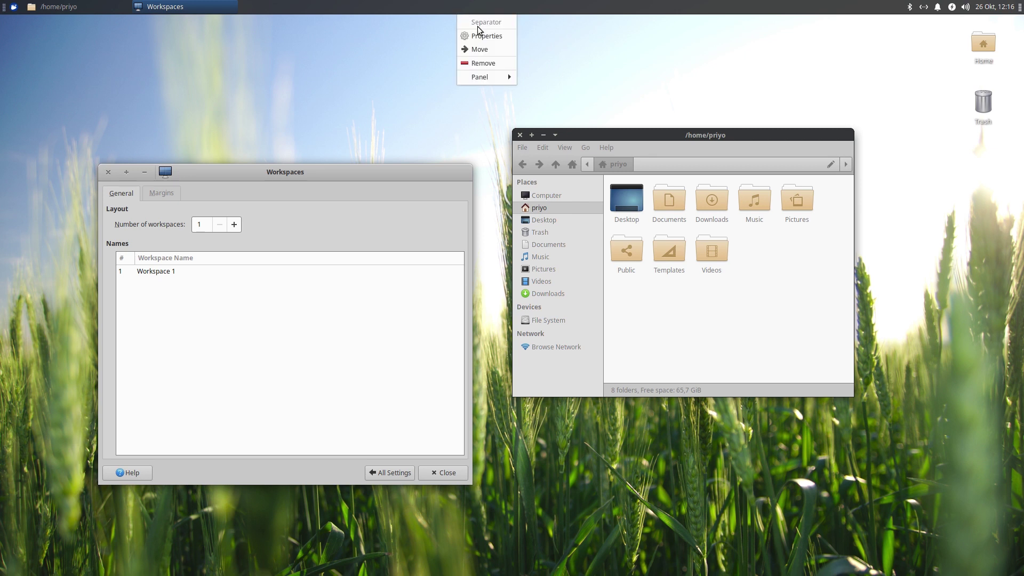
{"action": "mouse_move", "coordinate": [486, 72]}
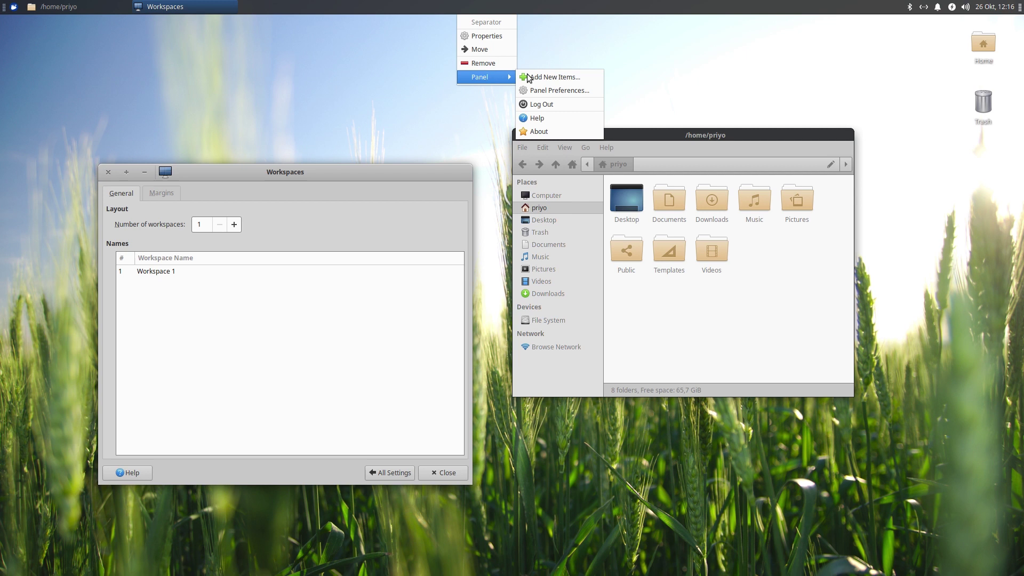
{"action": "left_click", "coordinate": [536, 90]}
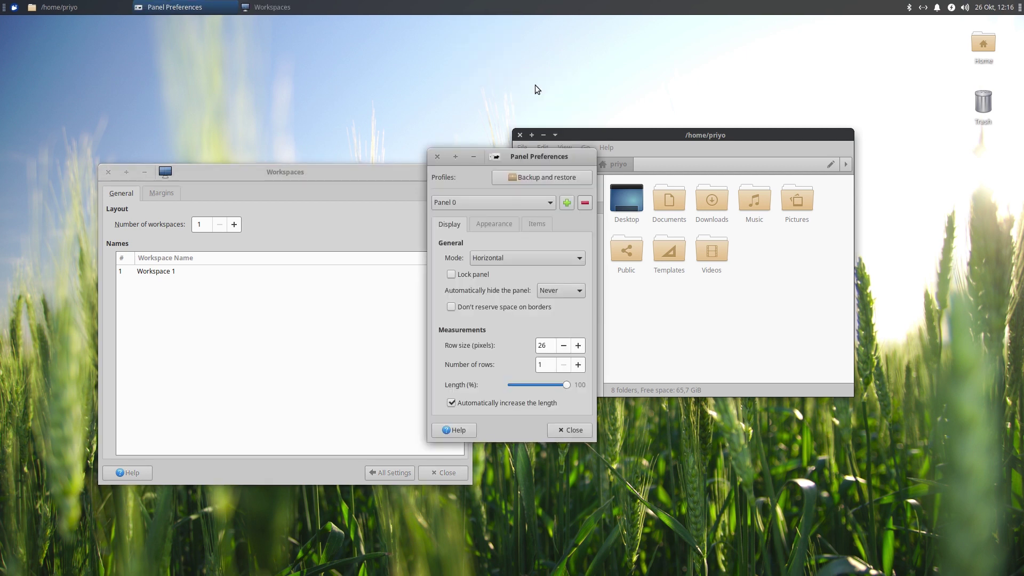
{"action": "left_click", "coordinate": [539, 223]}
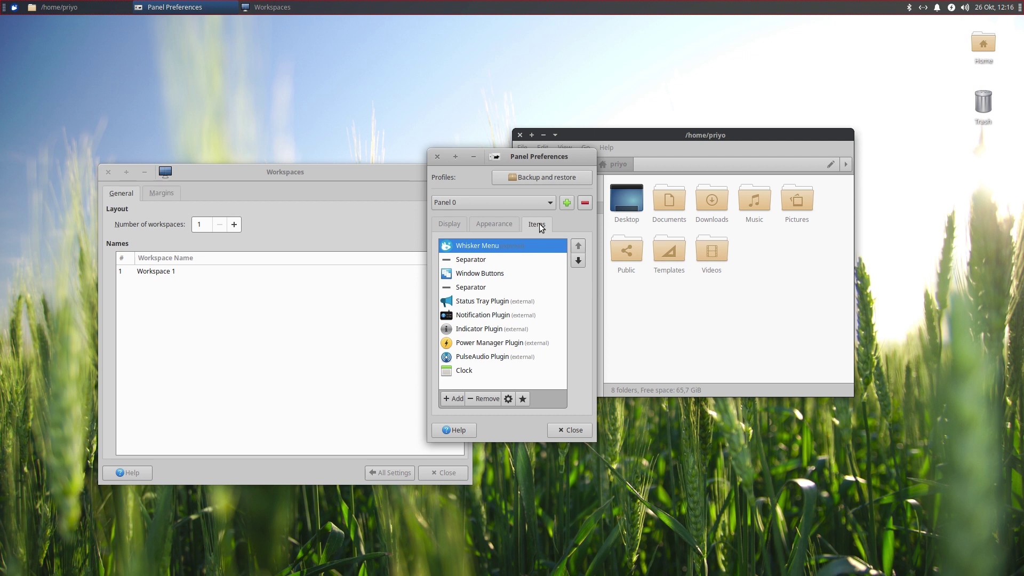
{"action": "left_click", "coordinate": [453, 398]}
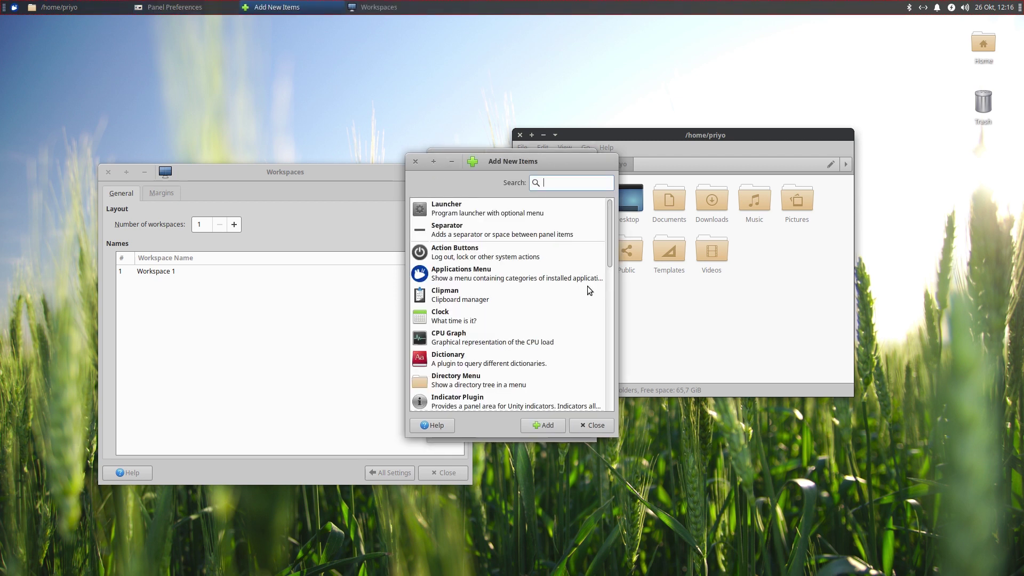
{"action": "left_click_drag", "start_coordinate": [609, 254], "coordinate": [589, 415]}
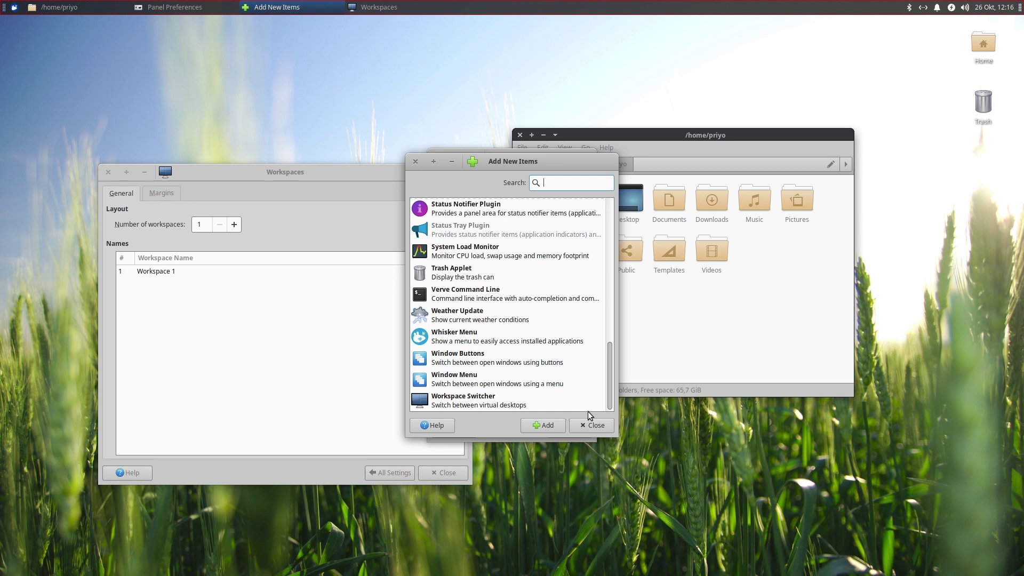
{"action": "double_click", "coordinate": [536, 395]}
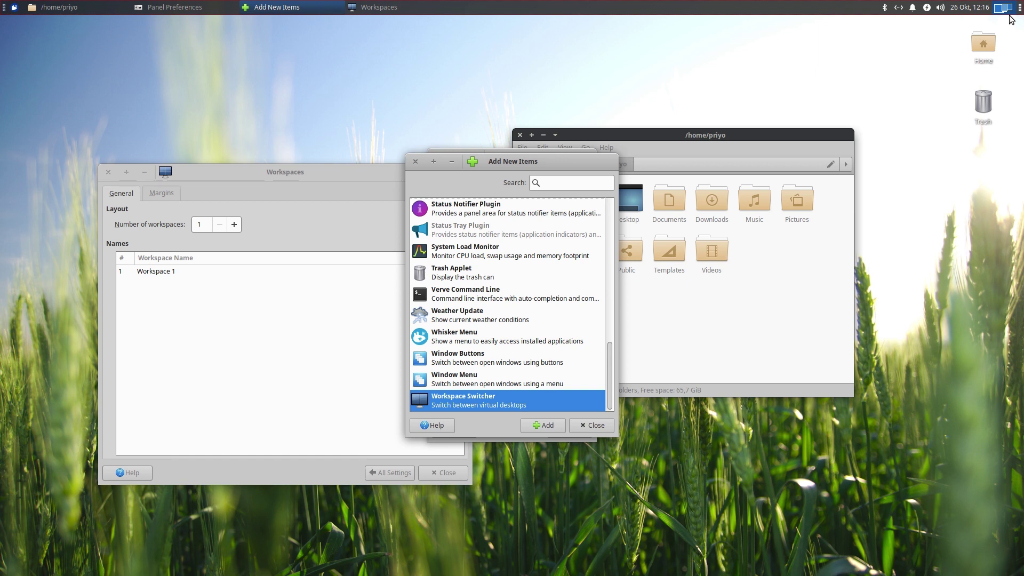
{"action": "left_click", "coordinate": [603, 422]}
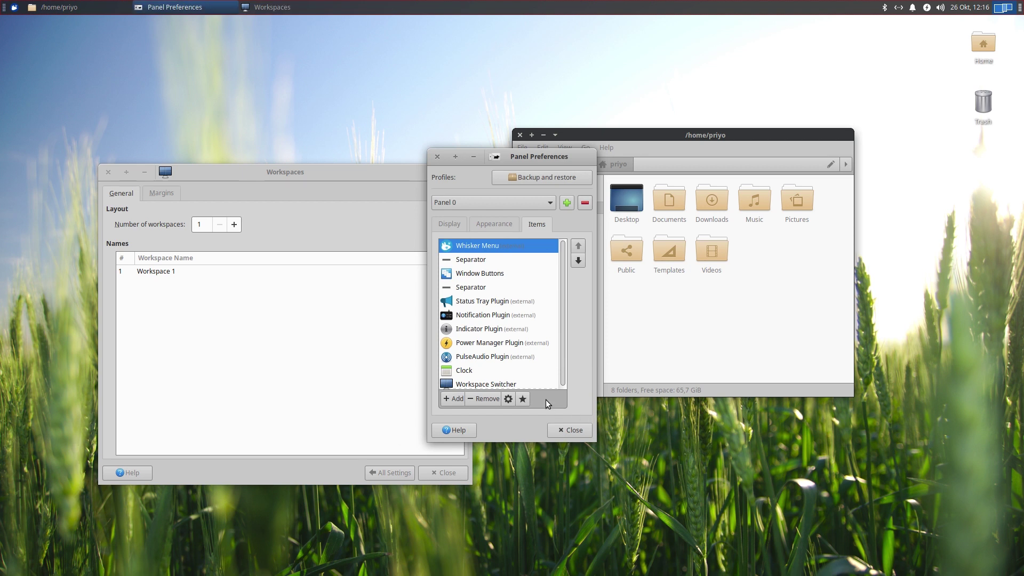
Reorder the panel items so Workspace Switcher sits directly after Whisker Menu, and close the panel preferences
{"action": "left_click", "coordinate": [522, 385]}
{"action": "left_click", "coordinate": [578, 247]}
{"action": "left_click", "coordinate": [578, 246]}
{"action": "left_click", "coordinate": [578, 246]}
{"action": "left_click", "coordinate": [578, 246]}
{"action": "left_click", "coordinate": [578, 246]}
{"action": "left_click", "coordinate": [578, 247]}
{"action": "left_click", "coordinate": [578, 247]}
{"action": "left_click", "coordinate": [578, 246]}
{"action": "left_click", "coordinate": [579, 247]}
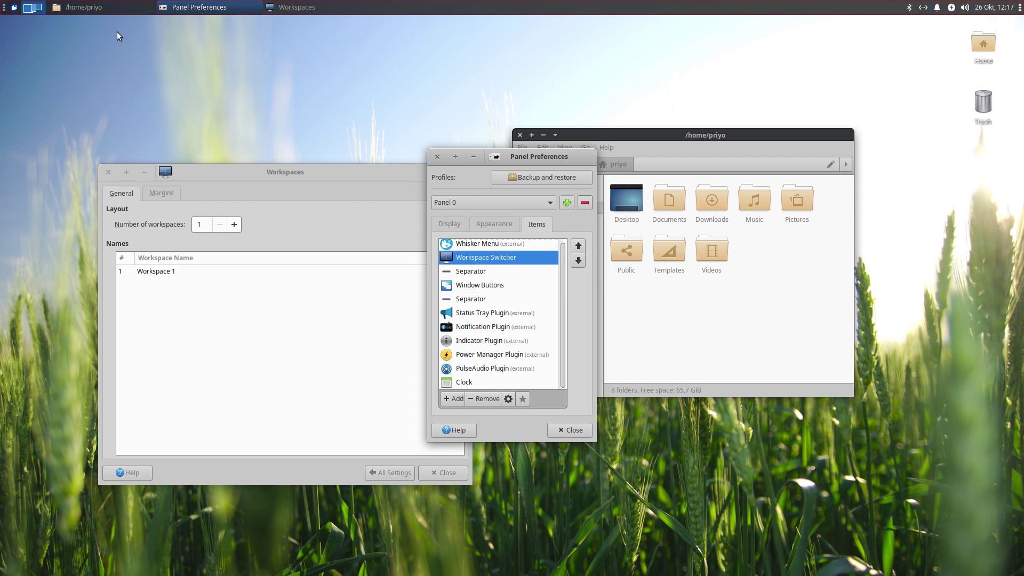
{"action": "left_click", "coordinate": [567, 430]}
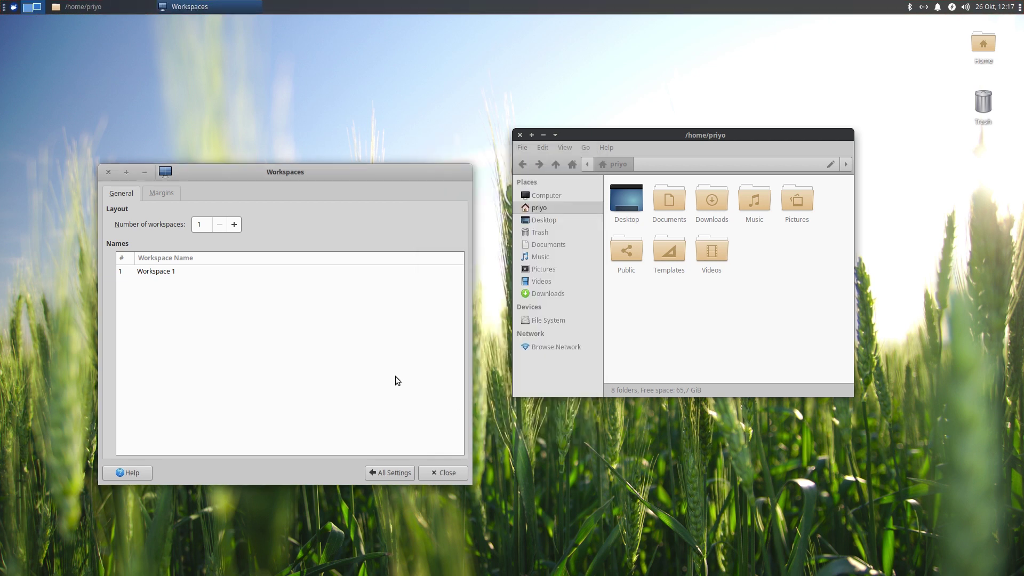
Set the number of workspaces to 2, switch to the second workspace and return to the first
{"action": "left_click", "coordinate": [234, 225]}
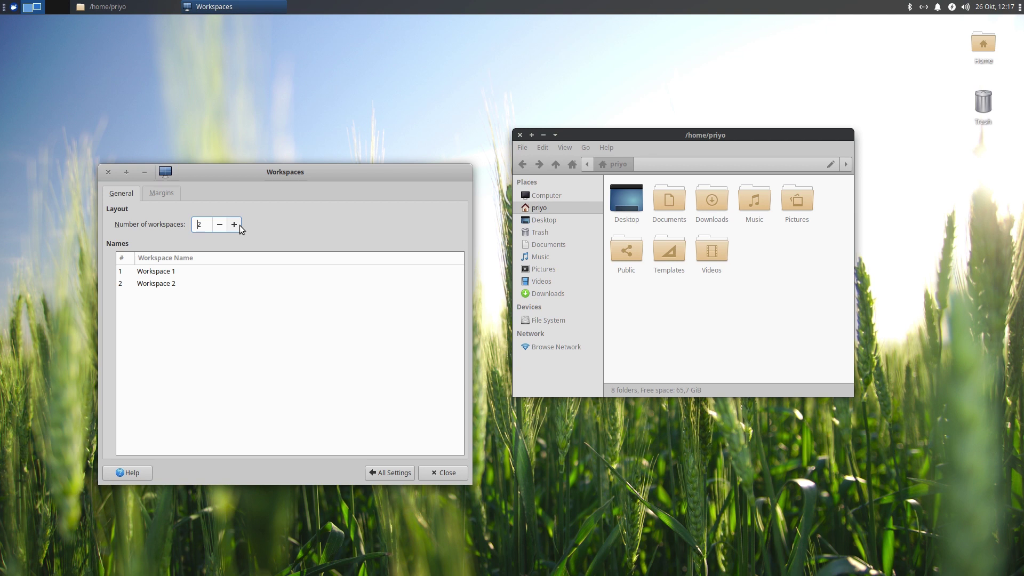
{"action": "left_click", "coordinate": [51, 8]}
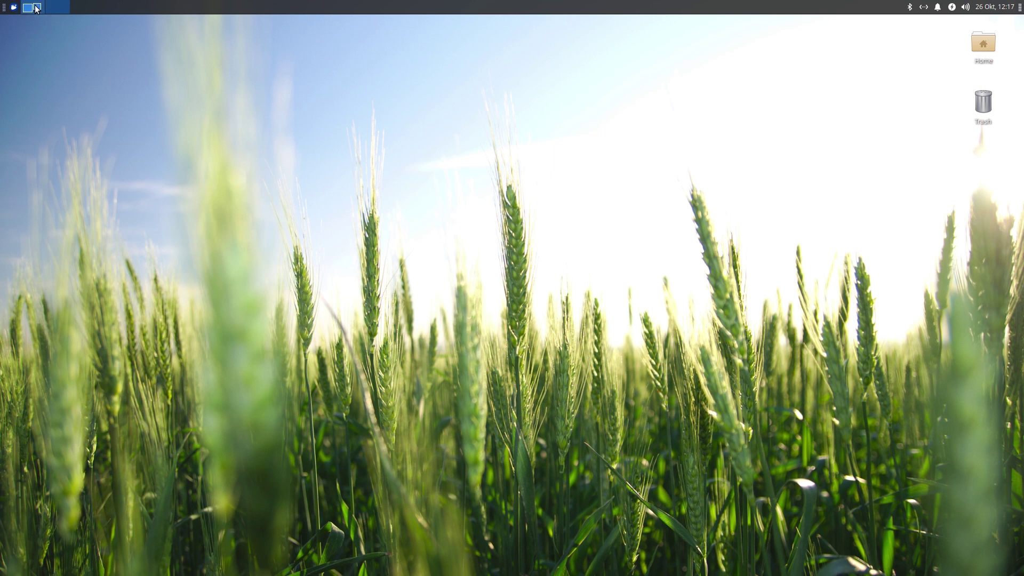
{"action": "left_click", "coordinate": [37, 8]}
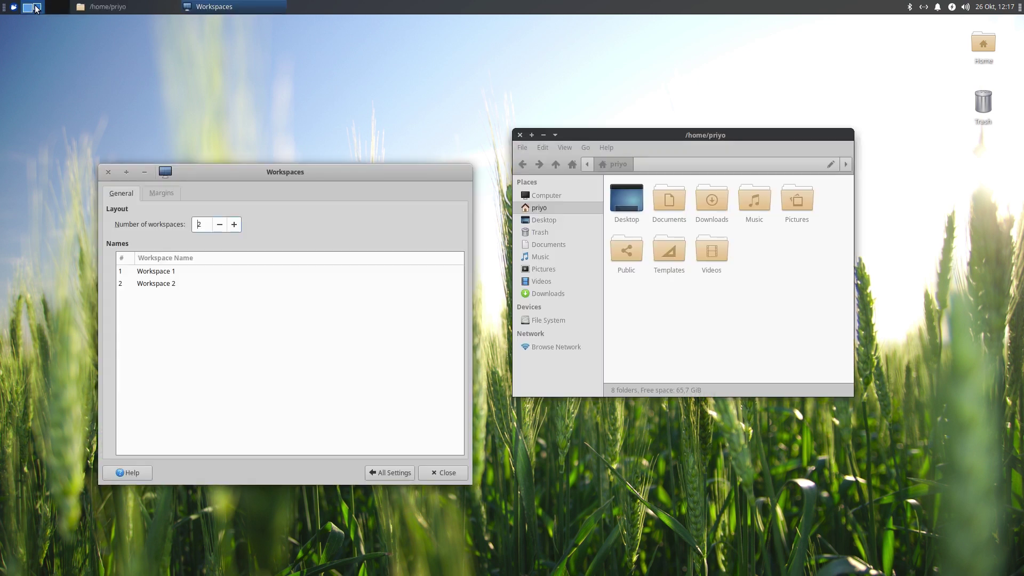
Move the Workspaces settings window from Workspace 1 to Workspace 2 and switch to that workspace
{"action": "right_click", "coordinate": [271, 173]}
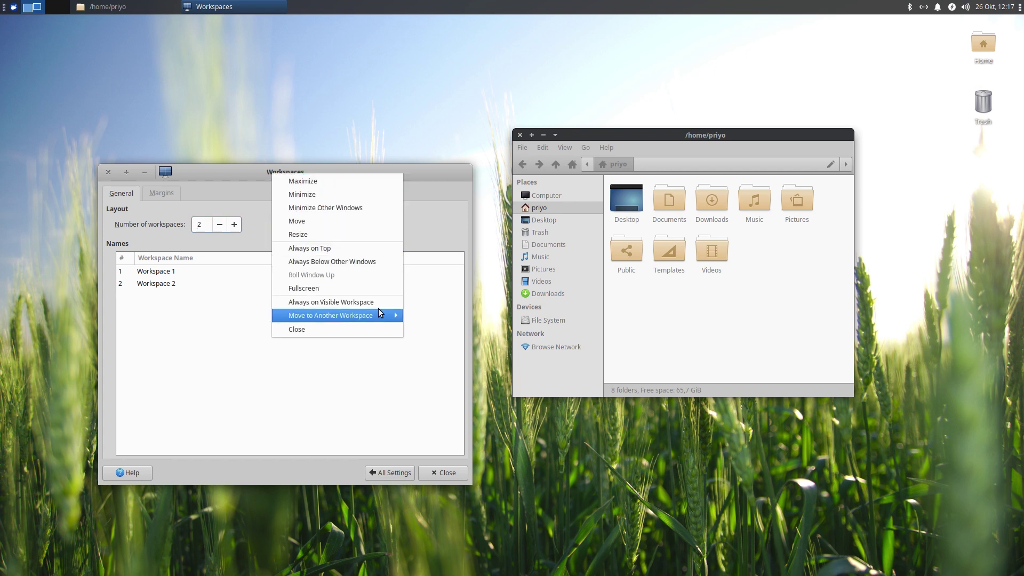
{"action": "mouse_move", "coordinate": [379, 309]}
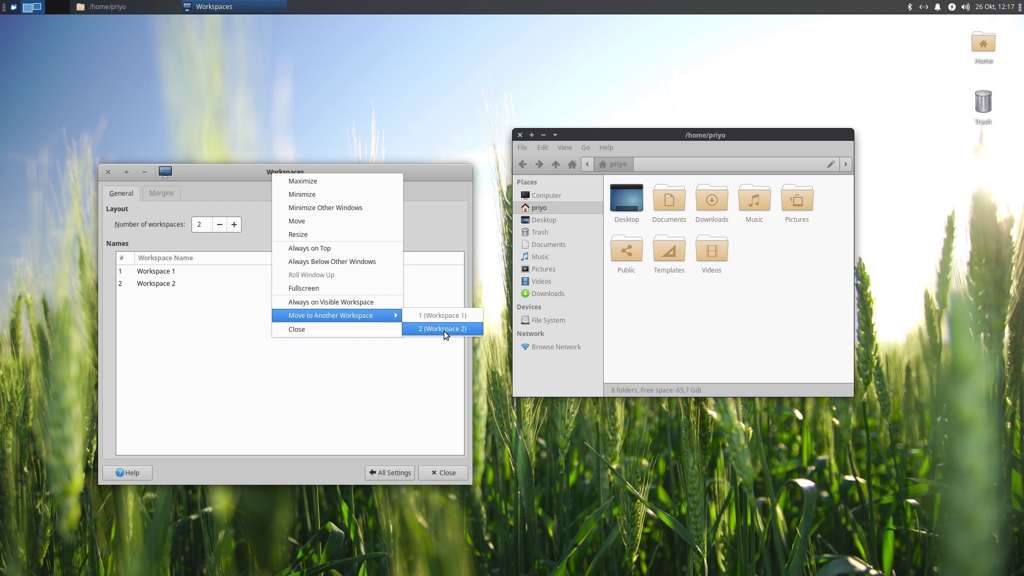
{"action": "left_click", "coordinate": [444, 329]}
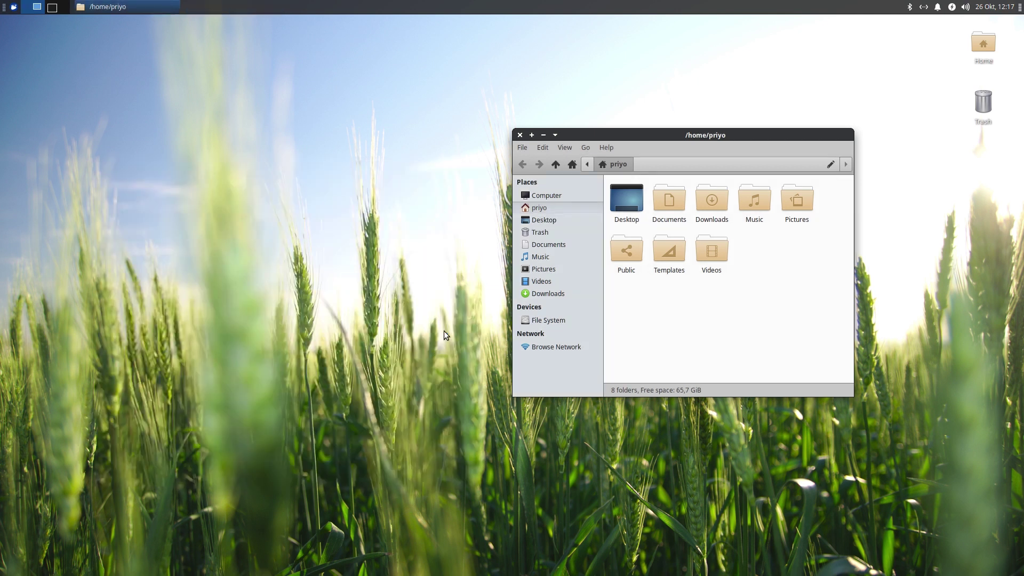
{"action": "left_click", "coordinate": [63, 6]}
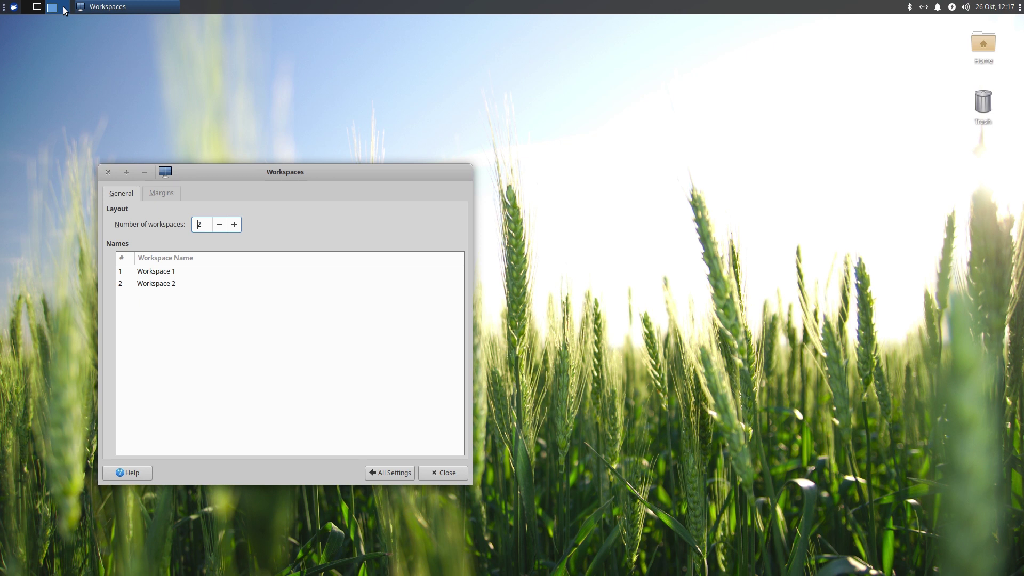
Move the Workspaces settings window back to Workspace 1 and switch to that workspace
{"action": "right_click", "coordinate": [345, 174]}
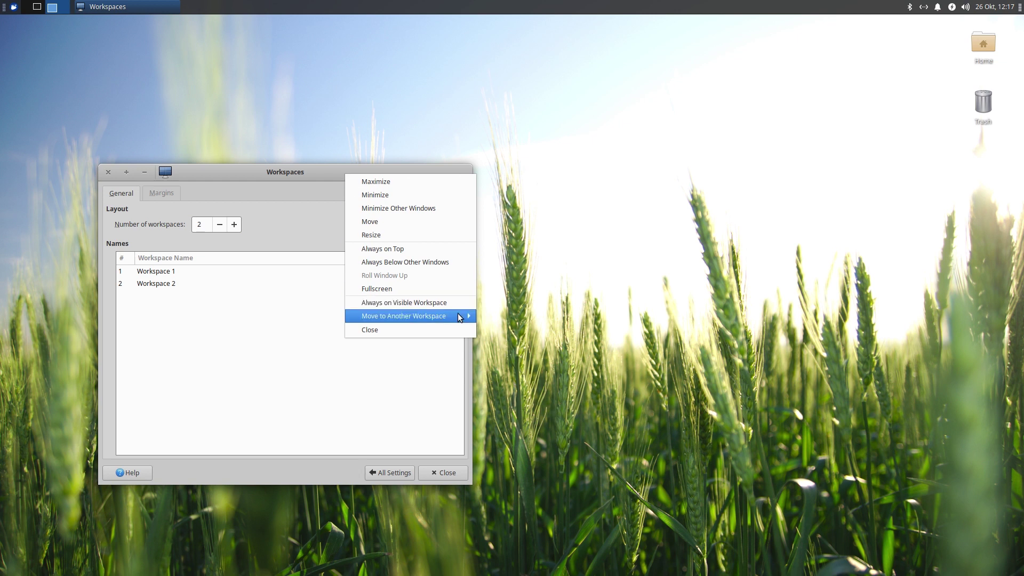
{"action": "mouse_move", "coordinate": [457, 315]}
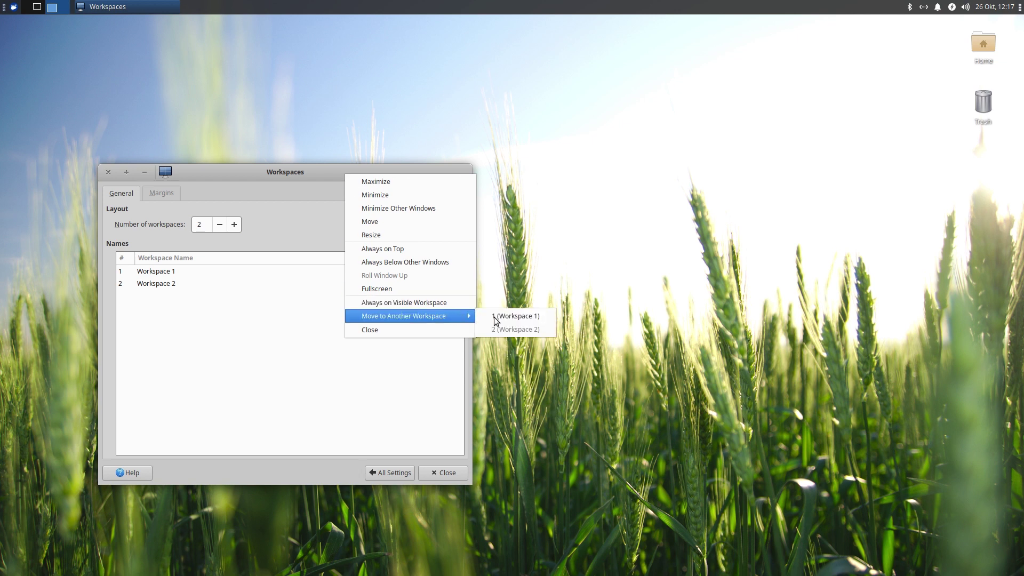
{"action": "left_click", "coordinate": [499, 317]}
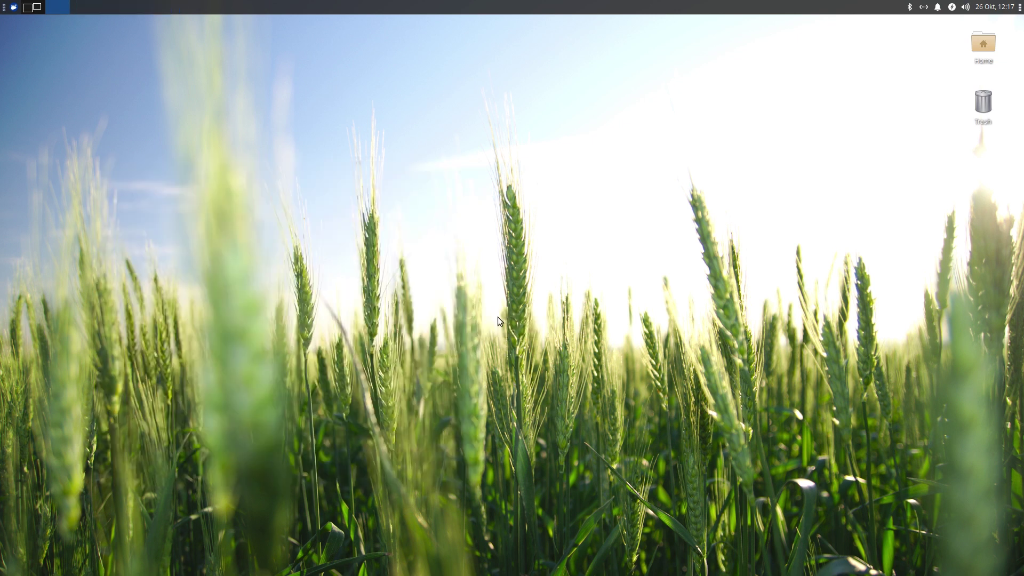
{"action": "left_click", "coordinate": [37, 9]}
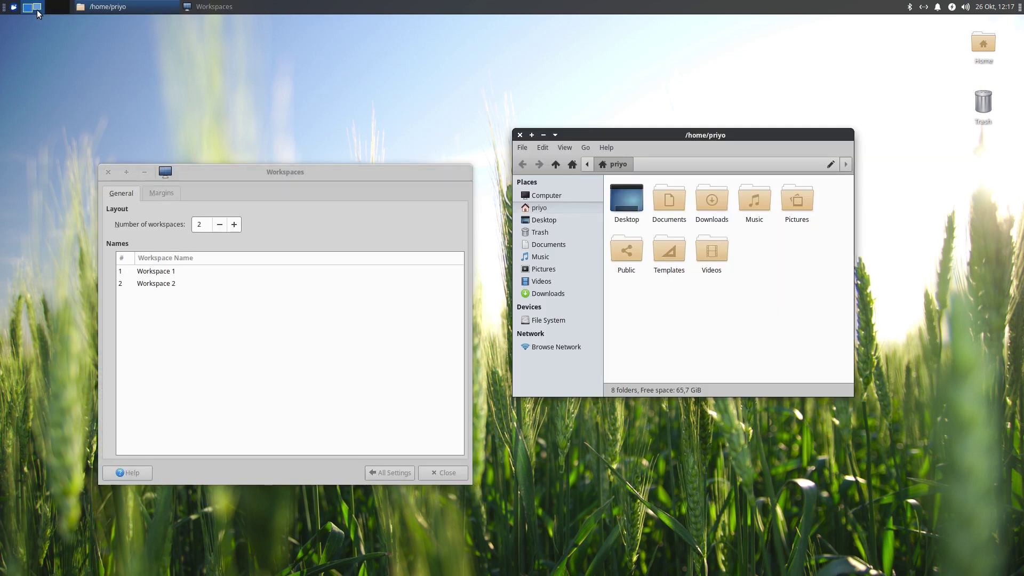
Return to the full settings list, open Xfce Terminal Settings, and move the preferences window clear of the file manager
{"action": "left_click", "coordinate": [380, 469]}
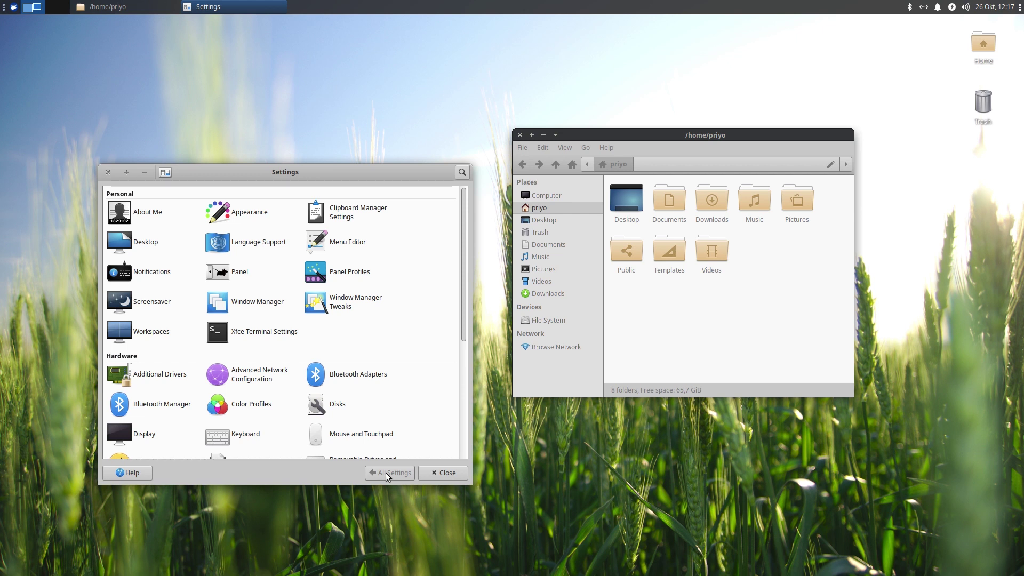
{"action": "left_click", "coordinate": [254, 339]}
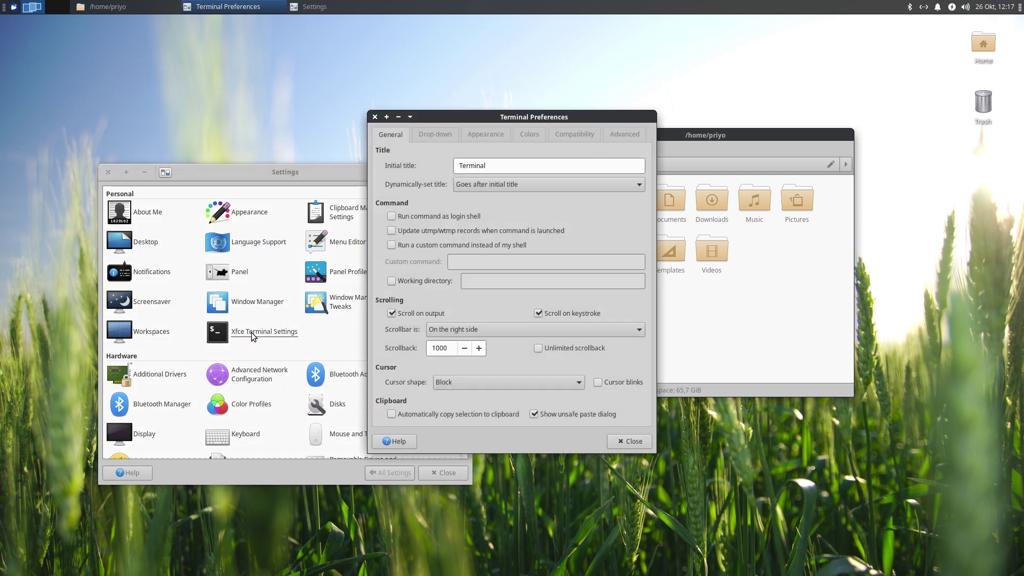
{"action": "left_click_drag", "start_coordinate": [466, 117], "coordinate": [187, 118]}
Launch the Terminal Emulator and place its window over the file manager, beside the Terminal Preferences
{"action": "left_click", "coordinate": [13, 7]}
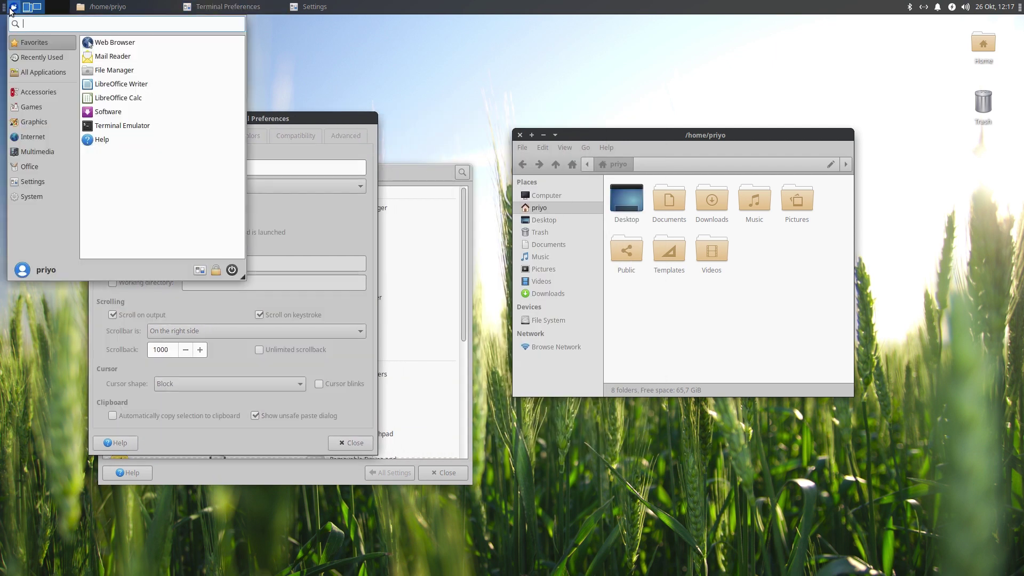
{"action": "left_click", "coordinate": [142, 127]}
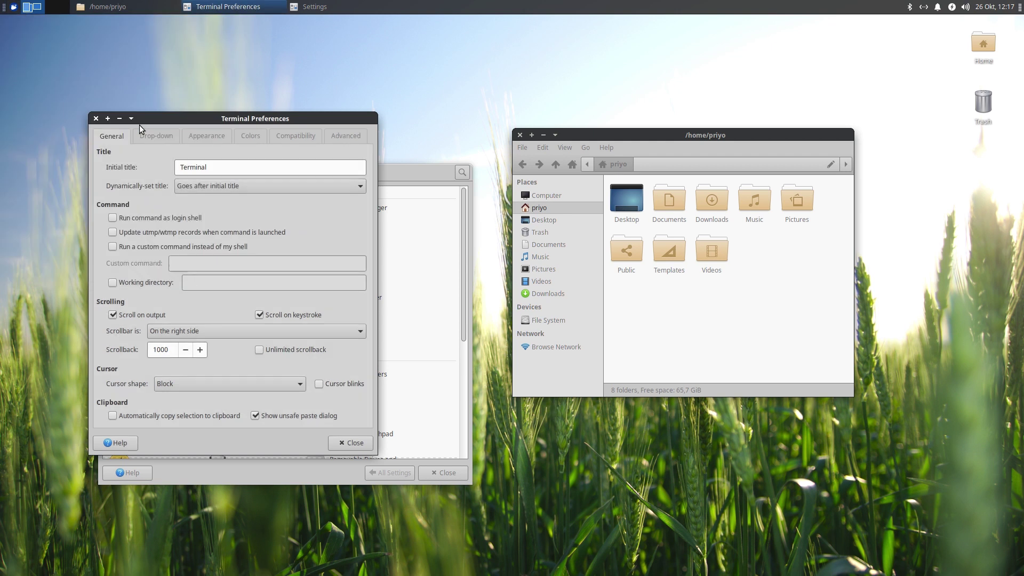
{"action": "left_click_drag", "start_coordinate": [474, 200], "coordinate": [649, 156]}
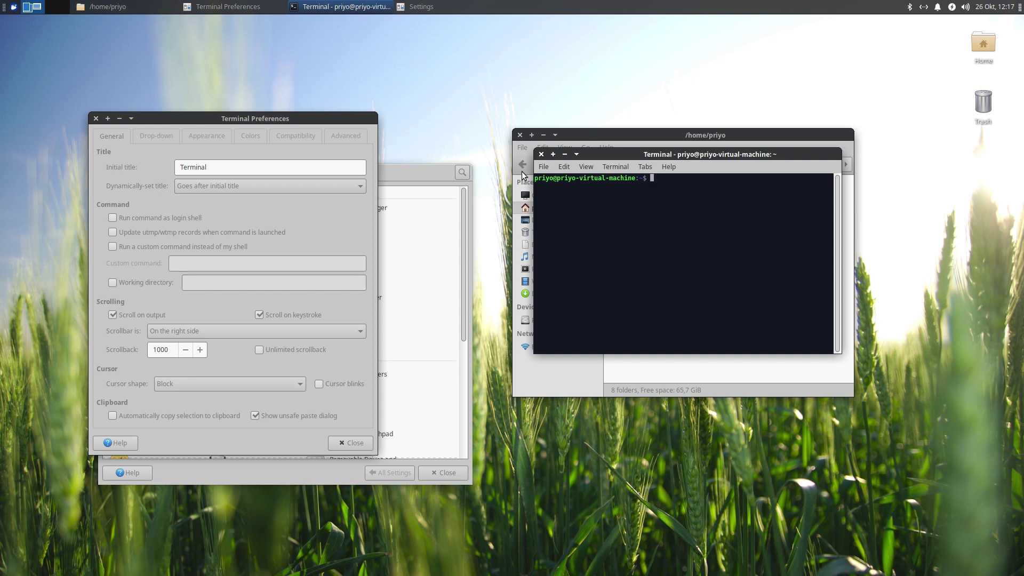
Set the terminal's background appearance to Transparent background with an opacity of 0,62
{"action": "left_click", "coordinate": [215, 139]}
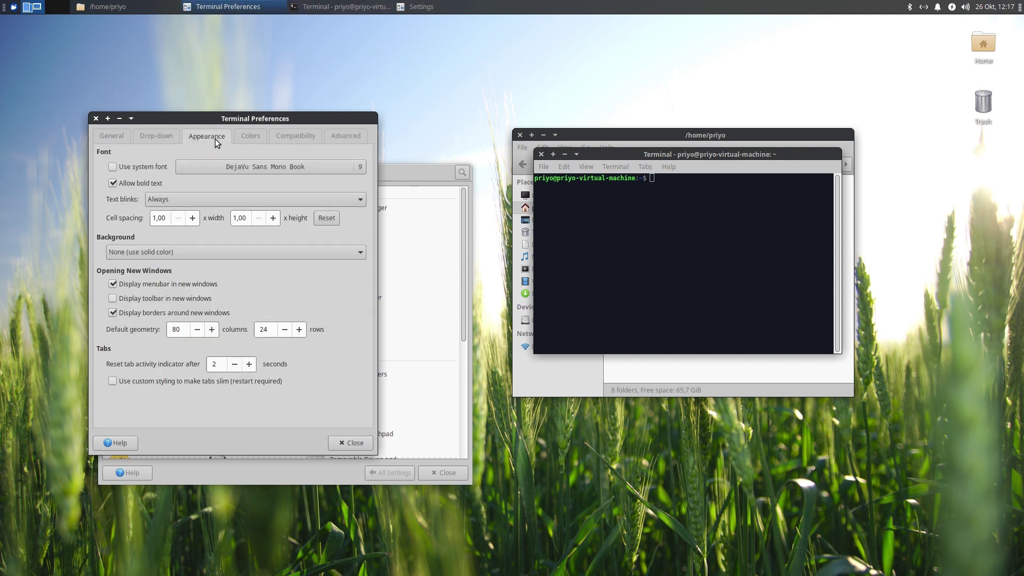
{"action": "left_click", "coordinate": [152, 253]}
{"action": "left_click", "coordinate": [167, 283]}
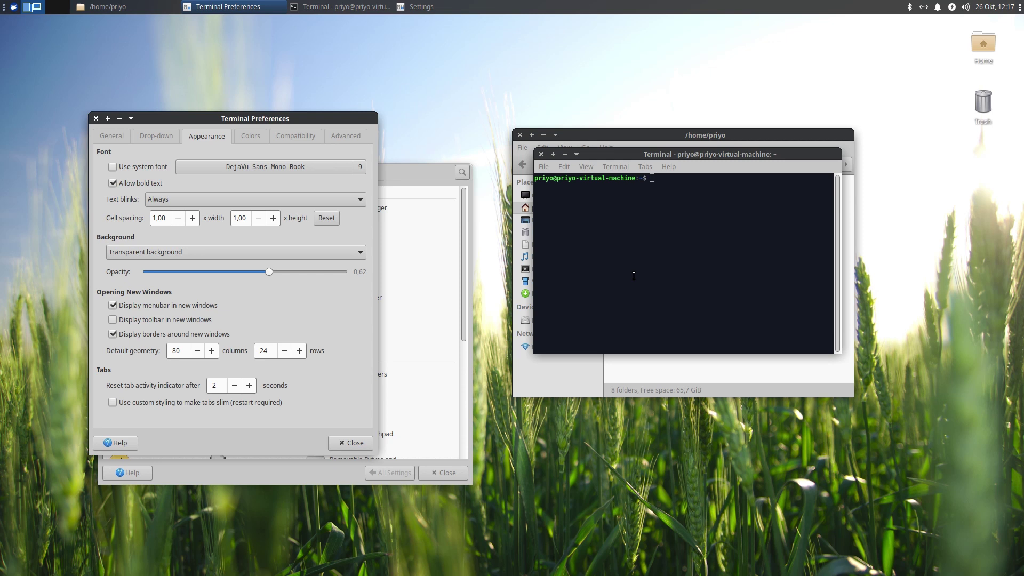
Log out of the session and log back in by entering the account password
{"action": "left_click", "coordinate": [15, 10]}
{"action": "left_click", "coordinate": [233, 269]}
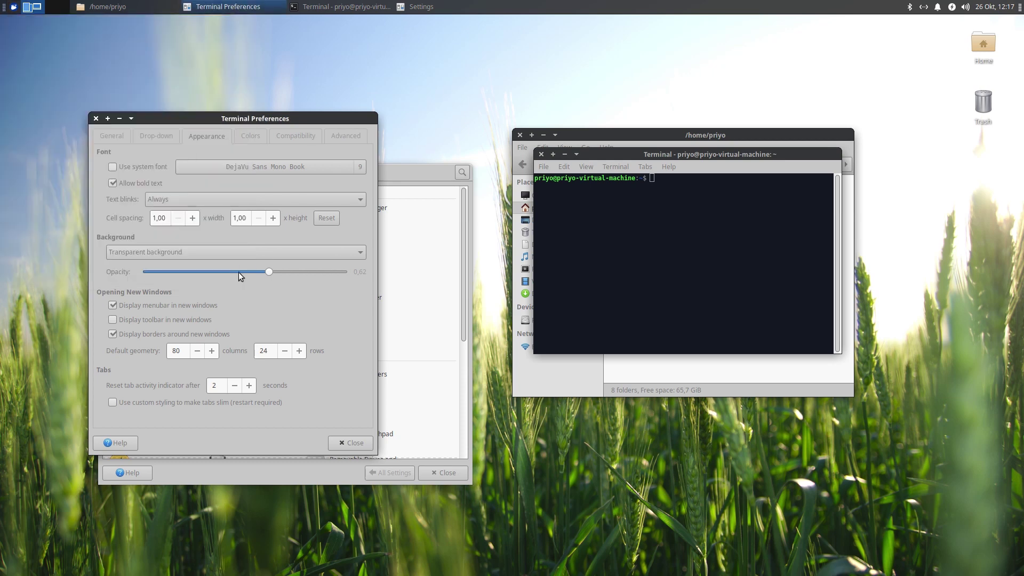
{"action": "left_click", "coordinate": [454, 269]}
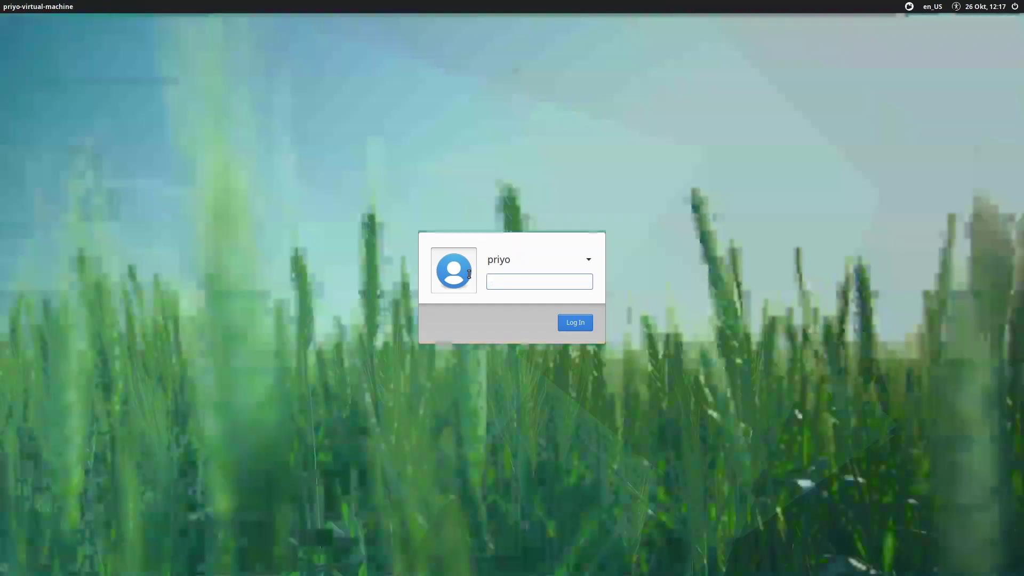
{"action": "type", "text": "******"}
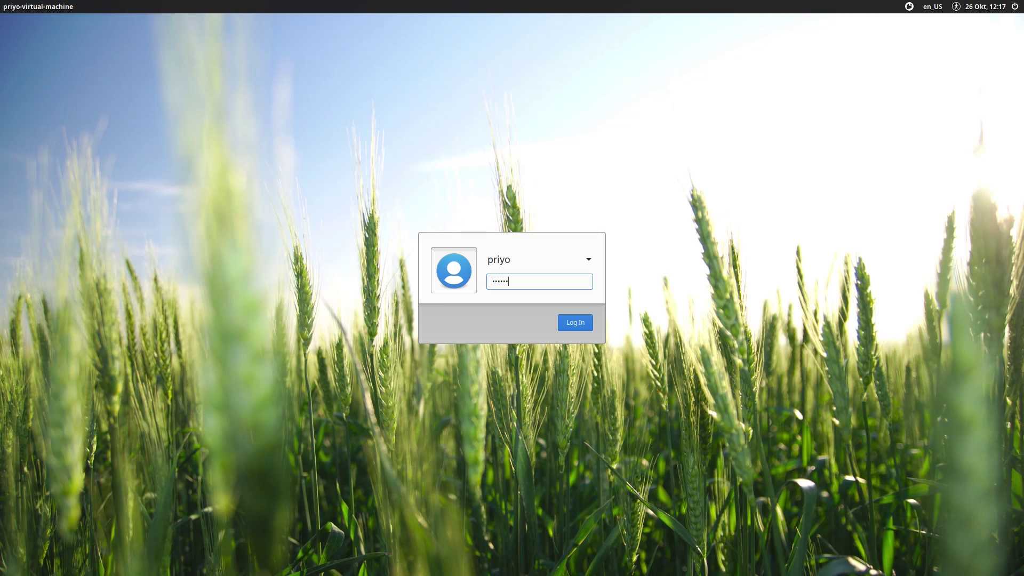
{"action": "key", "text": "Return"}
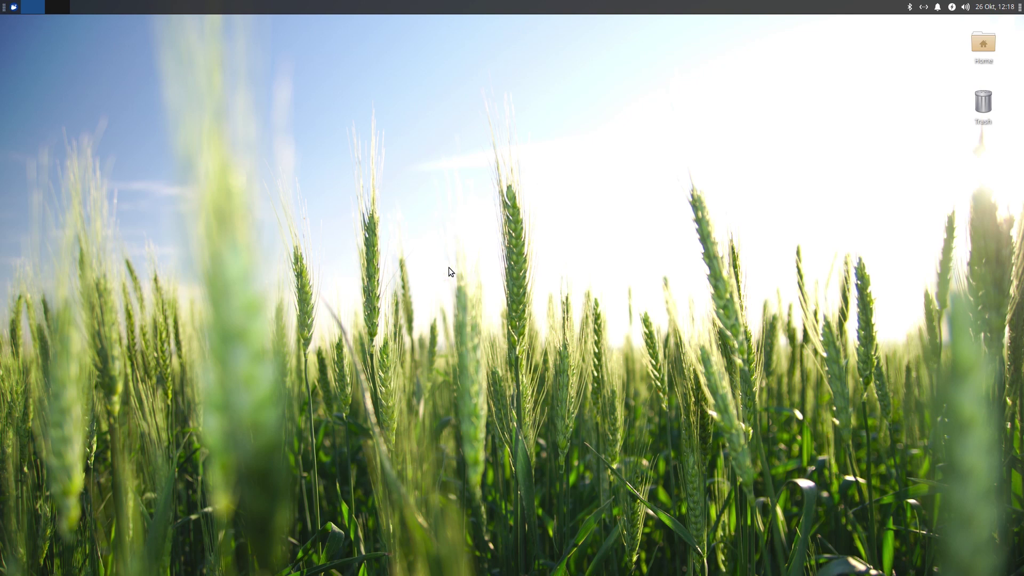
Launch the Terminal Emulator and open the Home folder from the desktop
{"action": "left_click", "coordinate": [14, 7]}
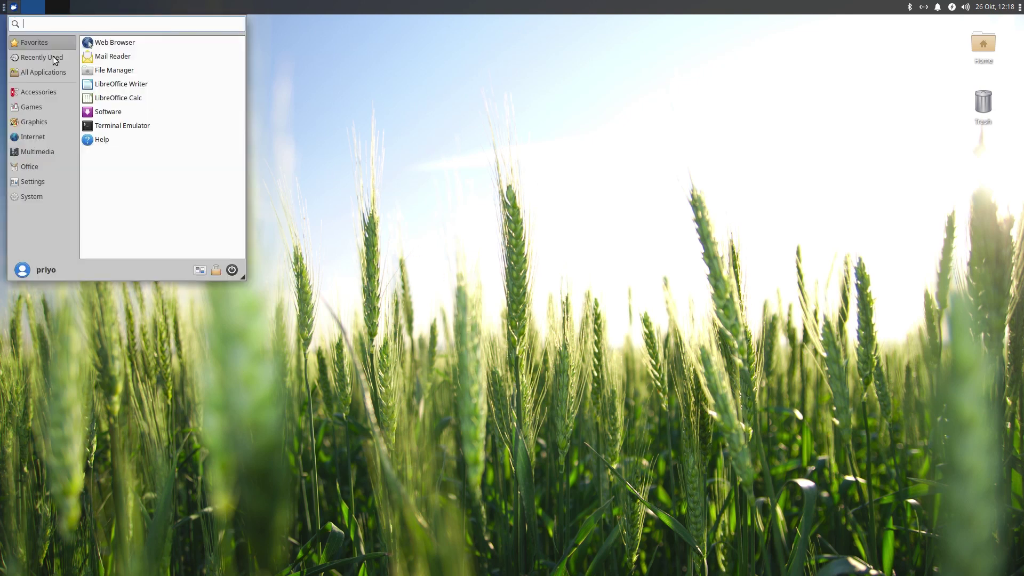
{"action": "left_click", "coordinate": [128, 128]}
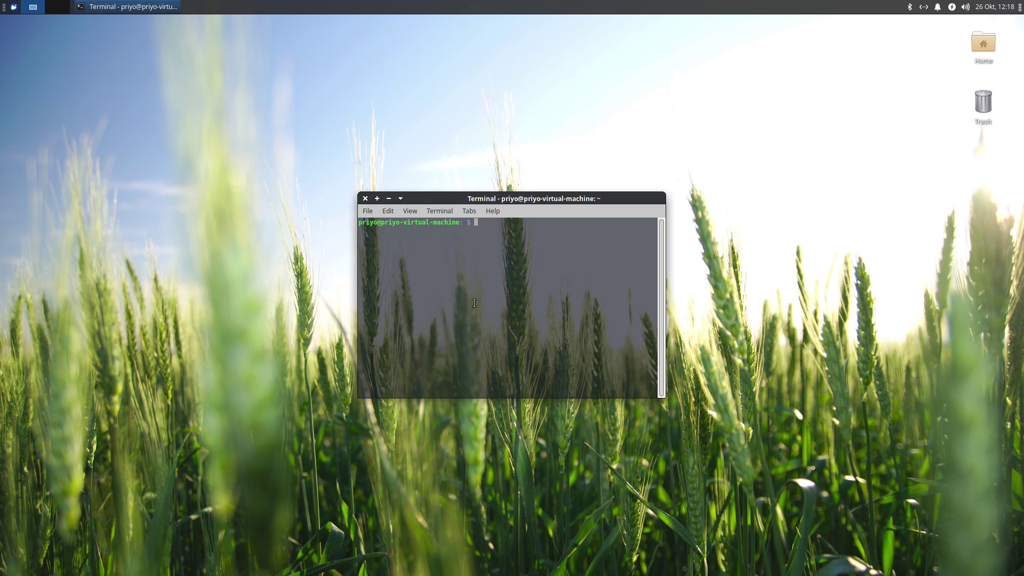
{"action": "double_click", "coordinate": [987, 47]}
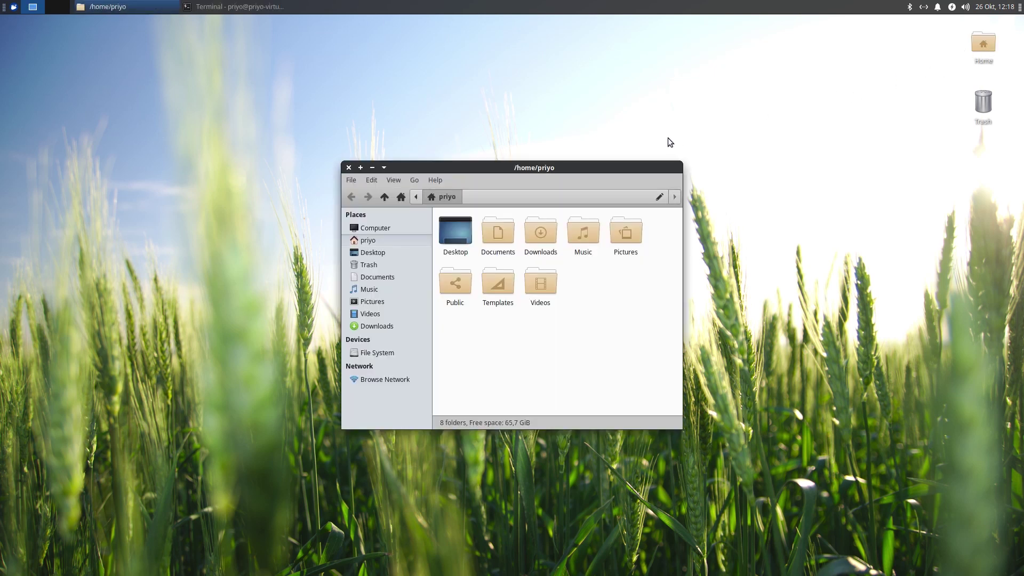
View the file manager's About information and close it
{"action": "left_click", "coordinate": [435, 180]}
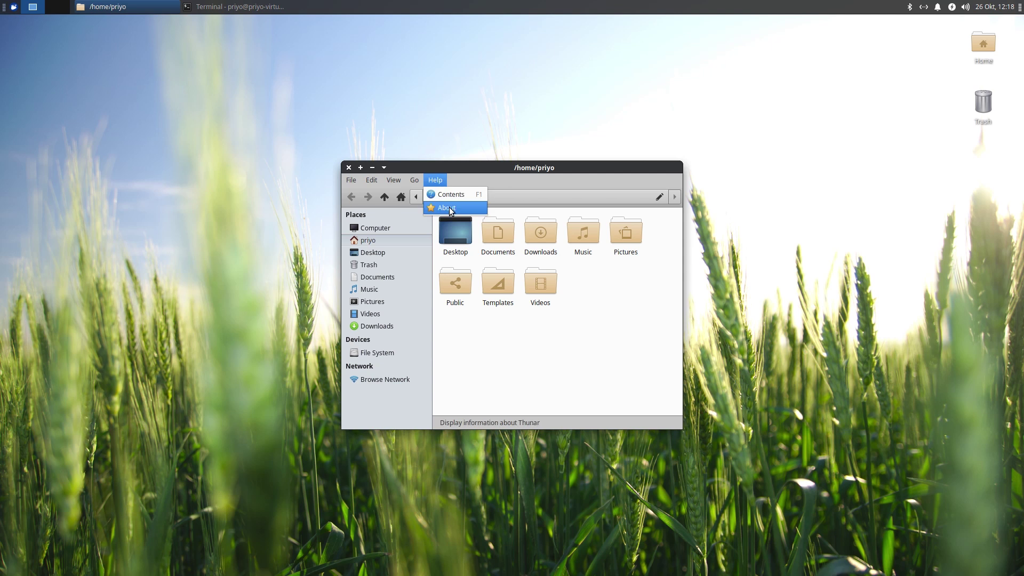
{"action": "left_click", "coordinate": [450, 207]}
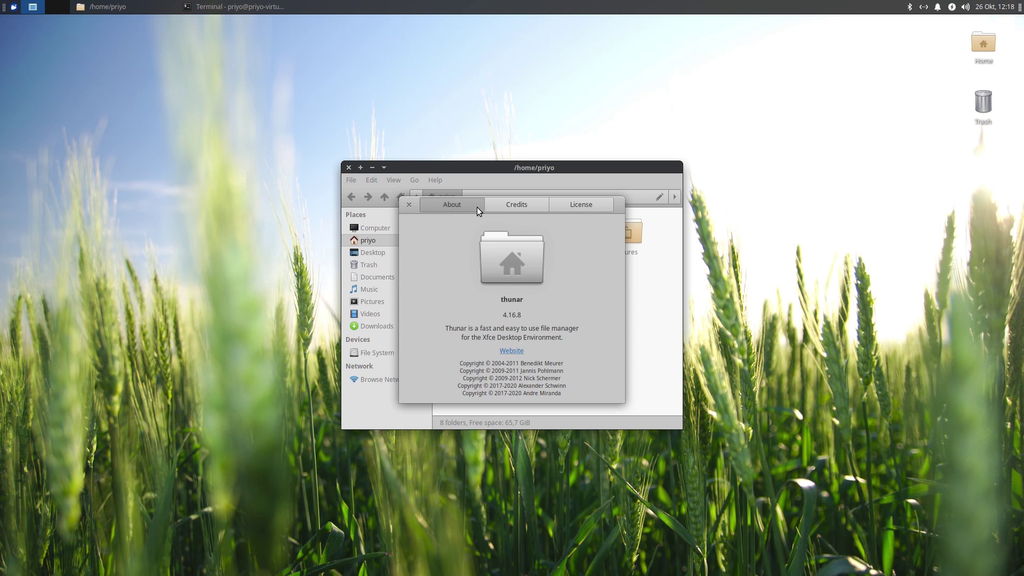
{"action": "left_click", "coordinate": [410, 205]}
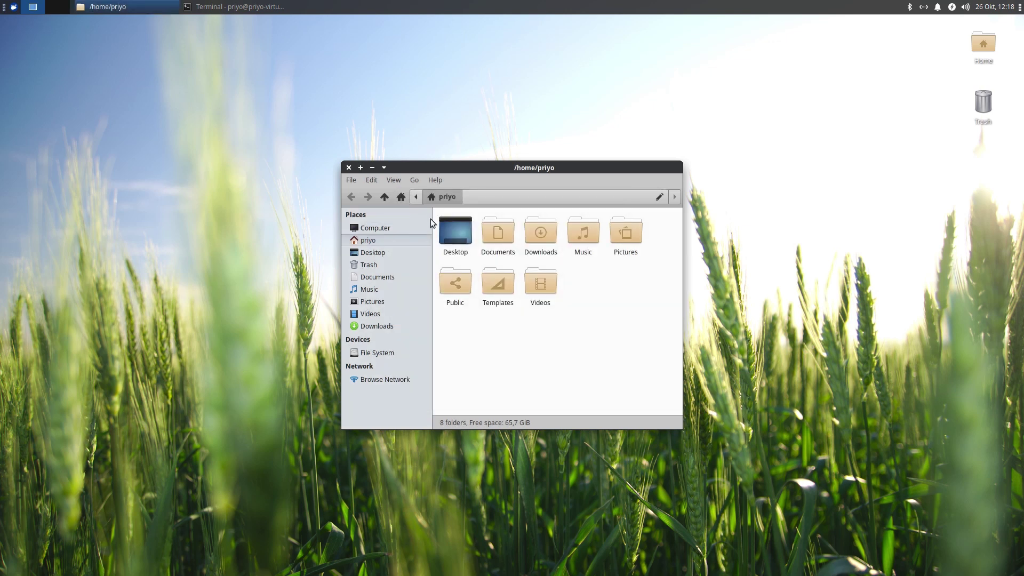
Open the Documents folder in a new tab and go back to the home folder in that tab
{"action": "right_click", "coordinate": [501, 234]}
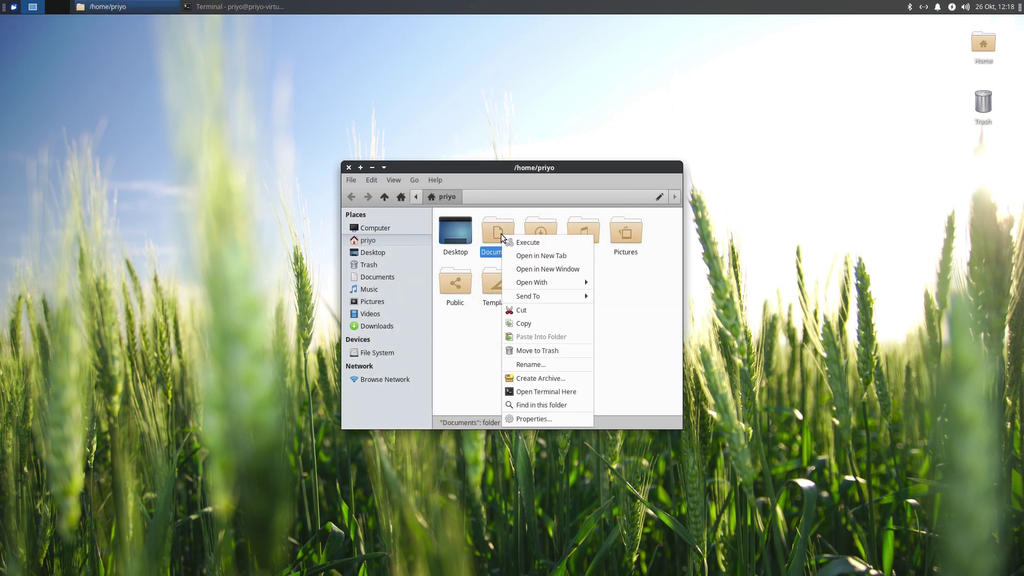
{"action": "left_click", "coordinate": [560, 256]}
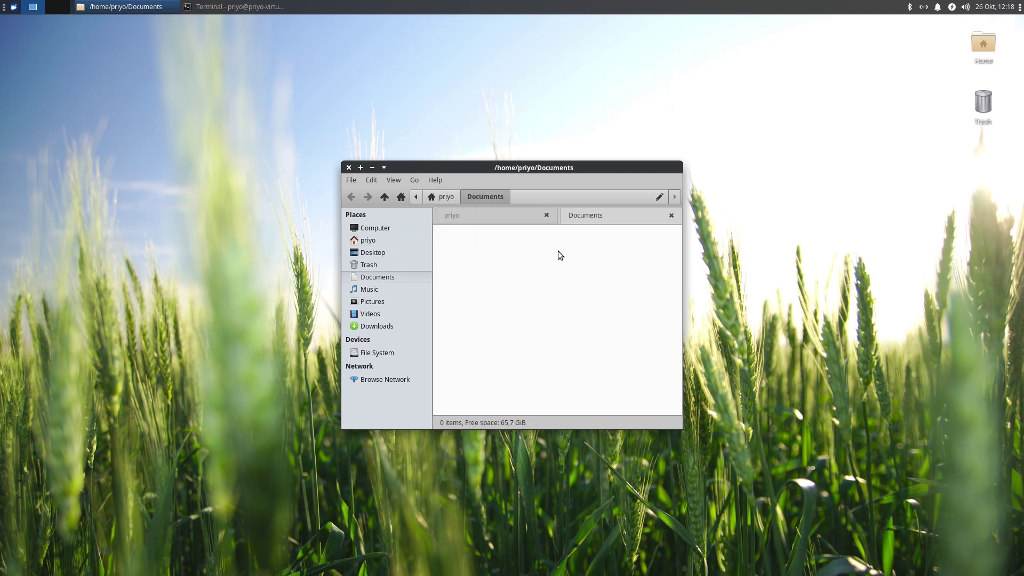
{"action": "left_click", "coordinate": [444, 198]}
Open a terminal in the Documents folder and move its window partly off the file manager
{"action": "right_click", "coordinate": [504, 255]}
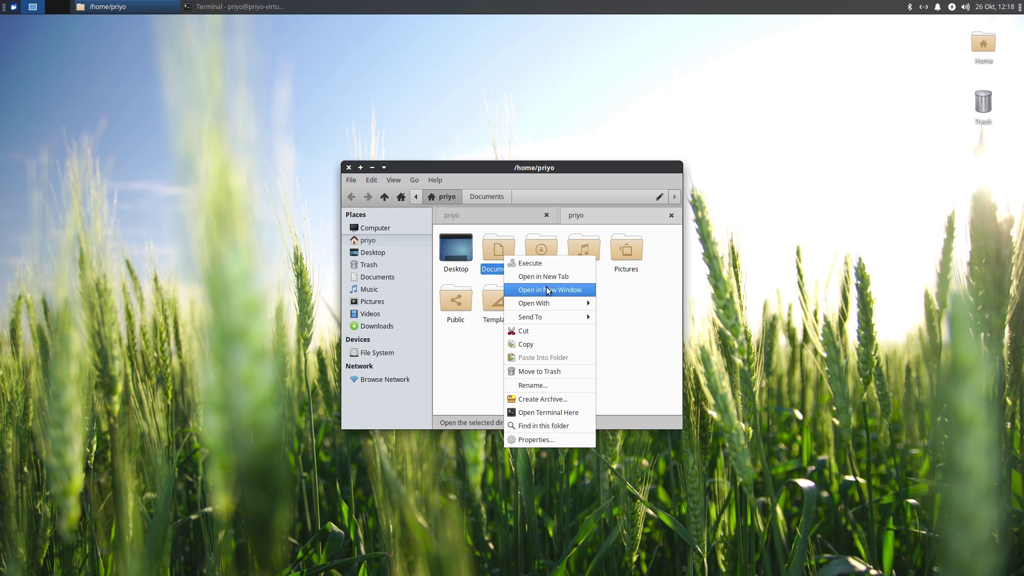
{"action": "left_click", "coordinate": [574, 412]}
{"action": "left_click_drag", "start_coordinate": [535, 198], "coordinate": [741, 229]}
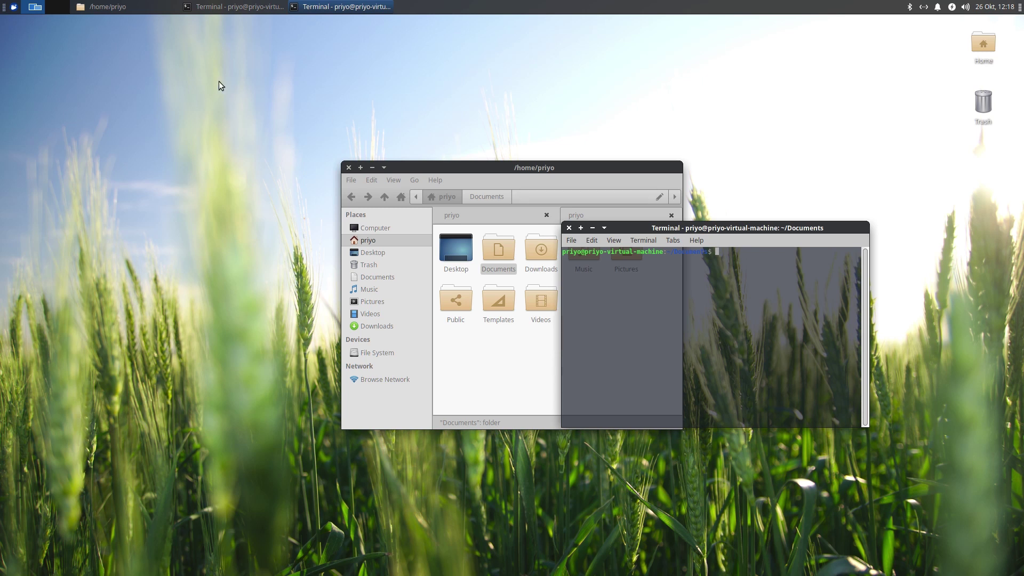
Launch the Software application and continue past its welcome dialog to browse software
{"action": "left_click", "coordinate": [15, 10]}
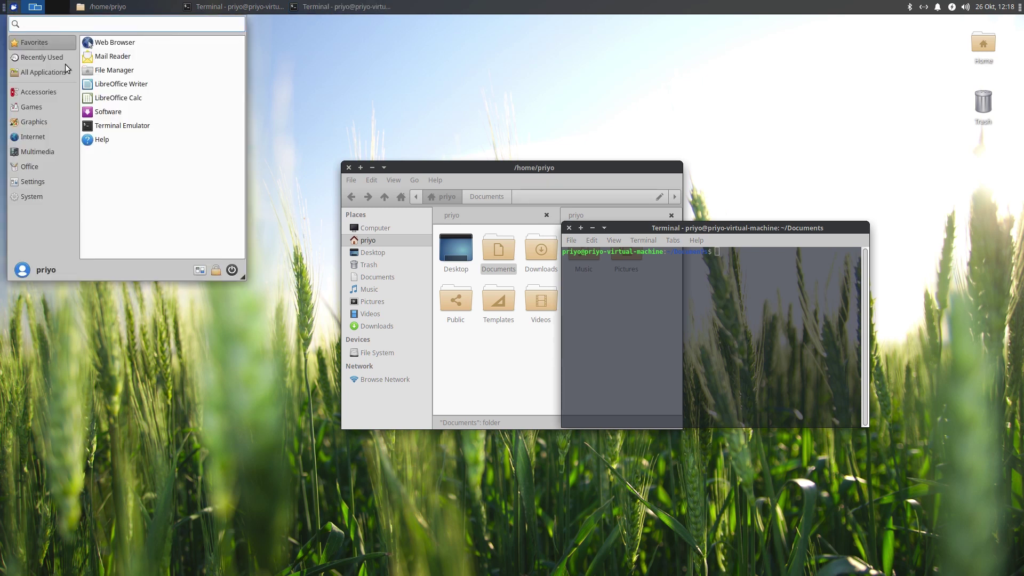
{"action": "left_click", "coordinate": [136, 112]}
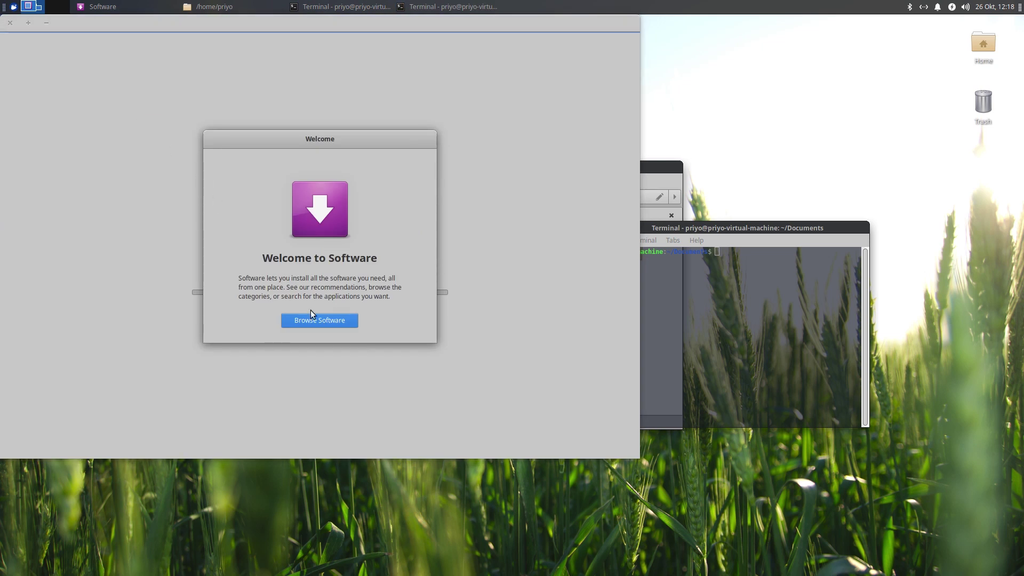
{"action": "left_click", "coordinate": [322, 321]}
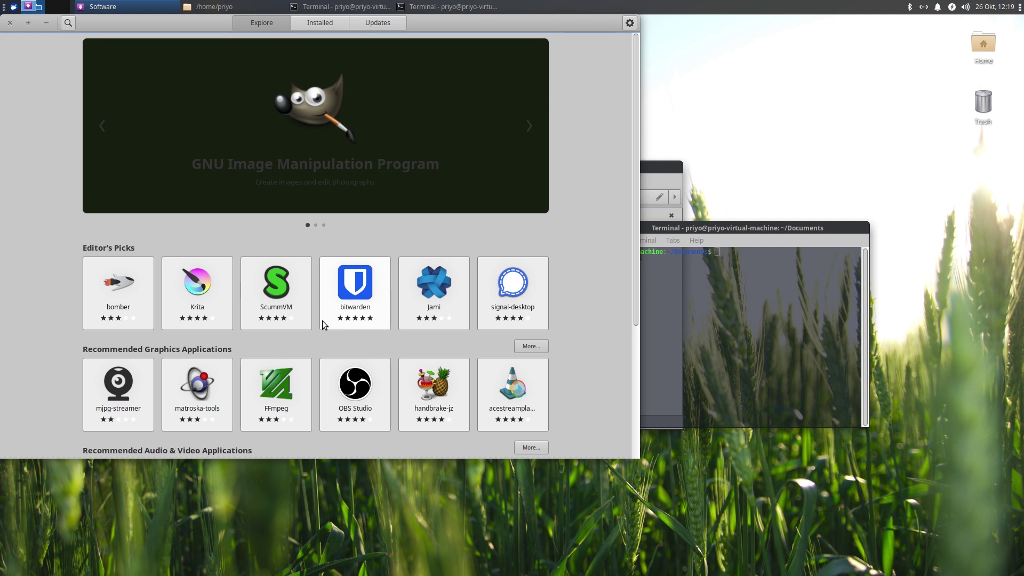
Look through the Software categories, open Audio & Video, and return to the Explore page
{"action": "scroll", "coordinate": [322, 321], "scroll_direction": "down", "scroll_amount": 5}
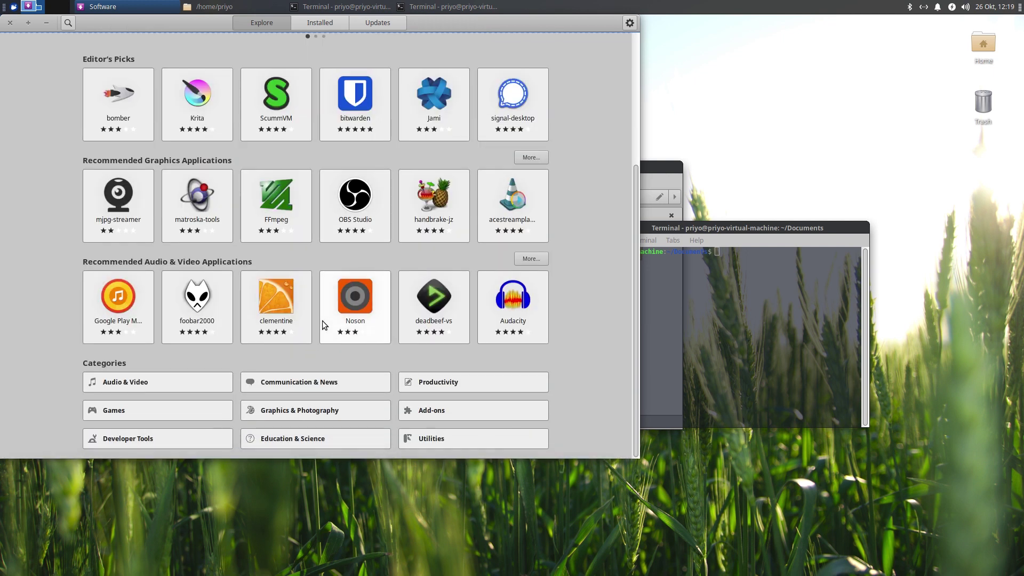
{"action": "left_click", "coordinate": [210, 382]}
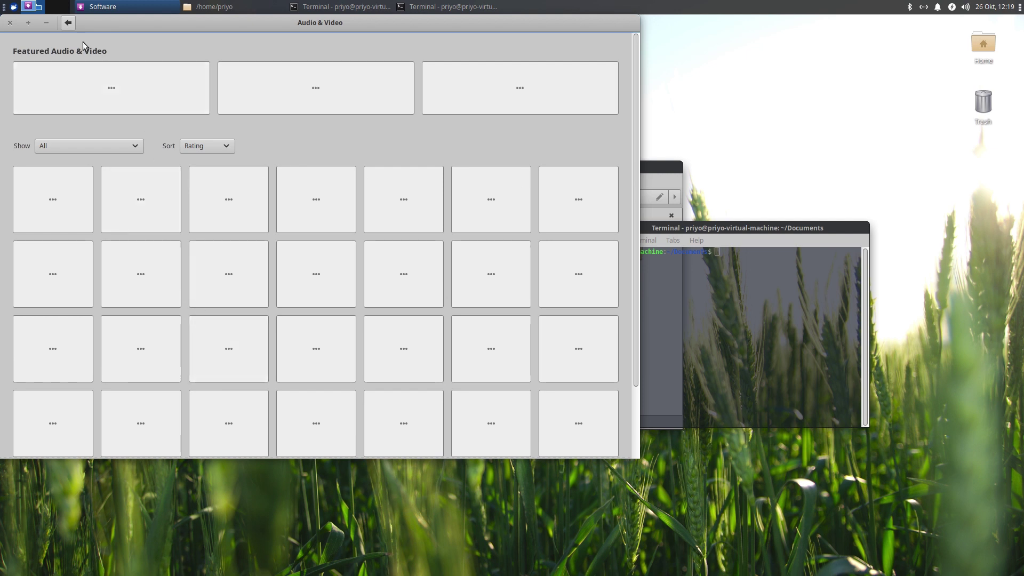
{"action": "left_click", "coordinate": [68, 23]}
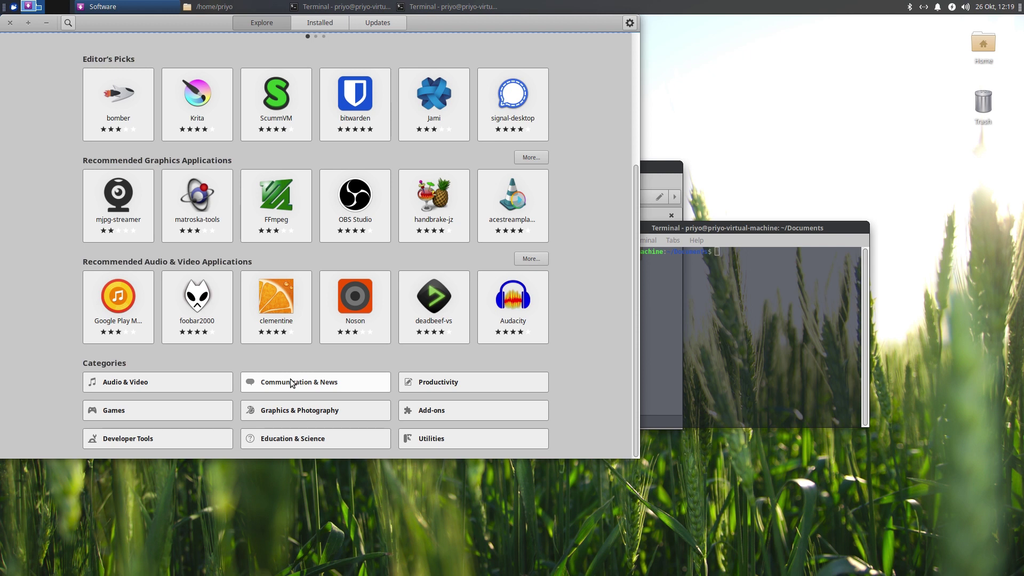
Look at the Communication & News category in Software and return to the Explore page
{"action": "left_click", "coordinate": [291, 382]}
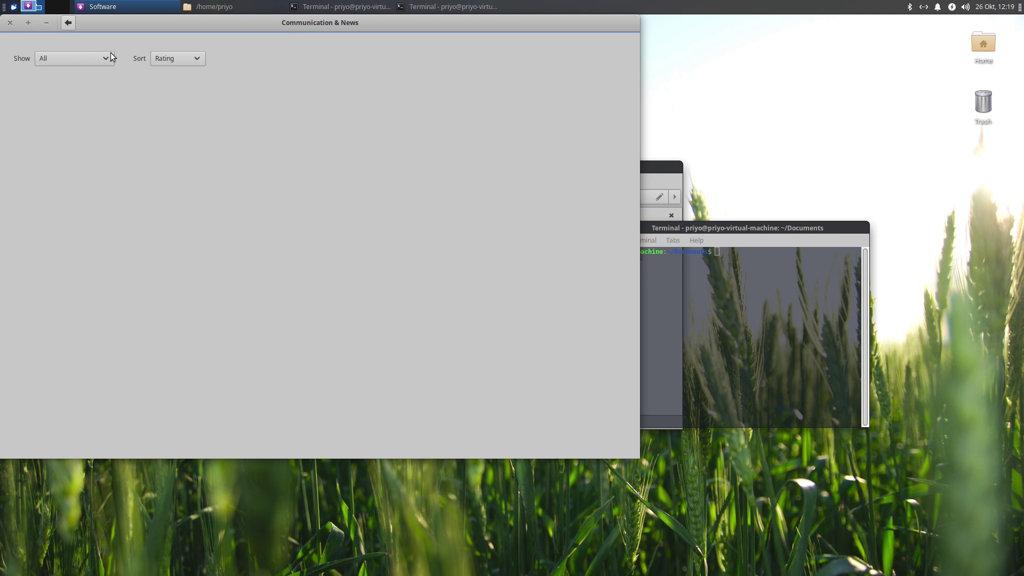
{"action": "left_click", "coordinate": [72, 22]}
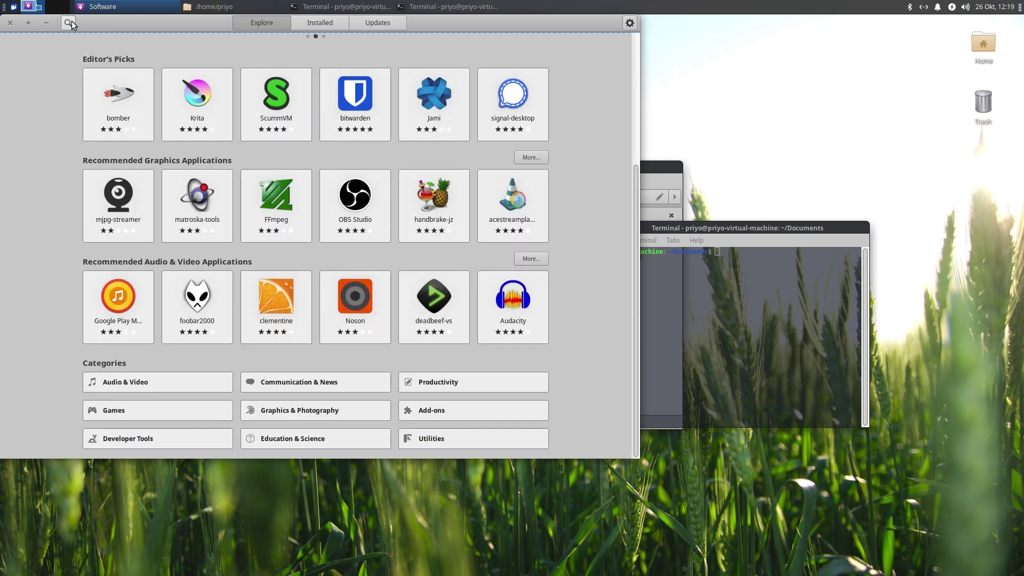
Search Software for "visual code" and open the details page of the code application
{"action": "left_click", "coordinate": [71, 22]}
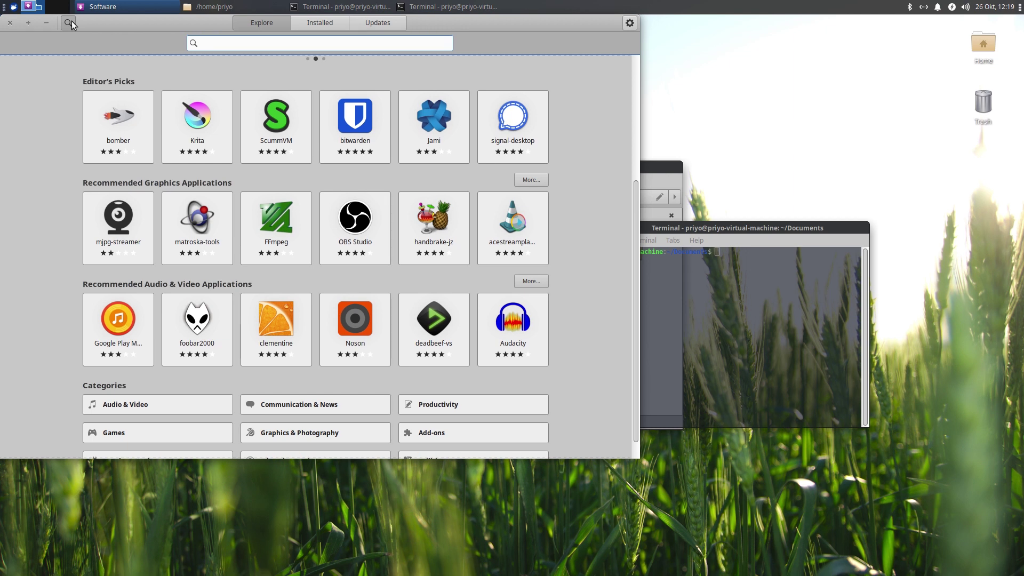
{"action": "type", "text": "visual code"}
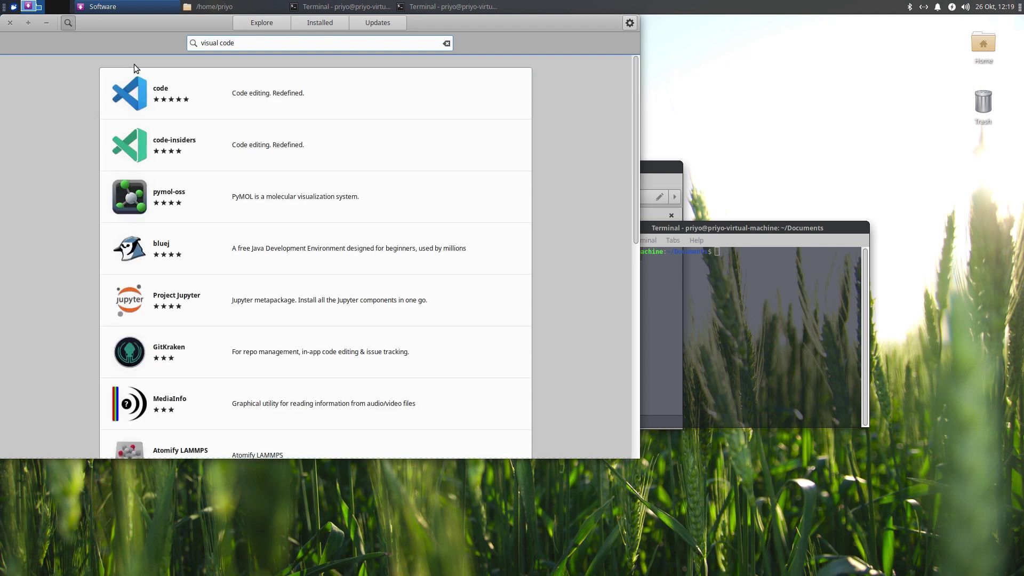
{"action": "left_click", "coordinate": [220, 95]}
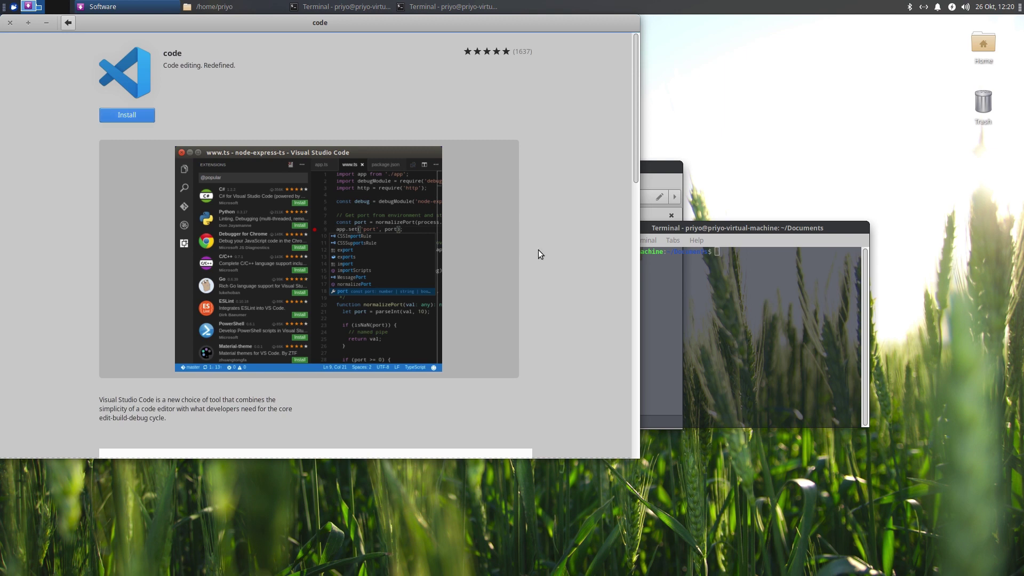
Bring the Documents terminal over the Software window, install neofetch with "sudo apt install neofetch", and run neofetch
{"action": "left_click", "coordinate": [667, 284]}
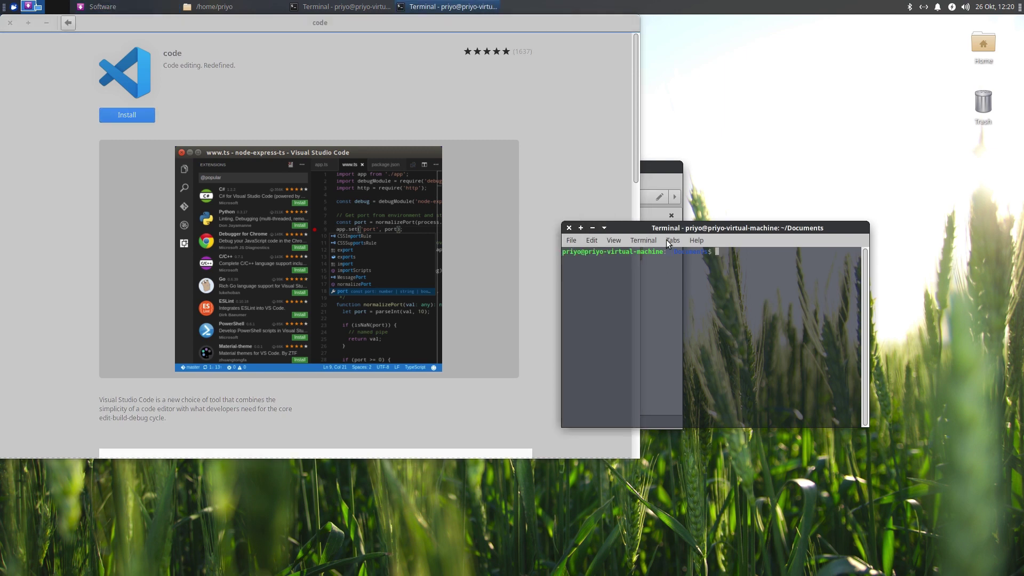
{"action": "left_click_drag", "start_coordinate": [666, 228], "coordinate": [511, 73]}
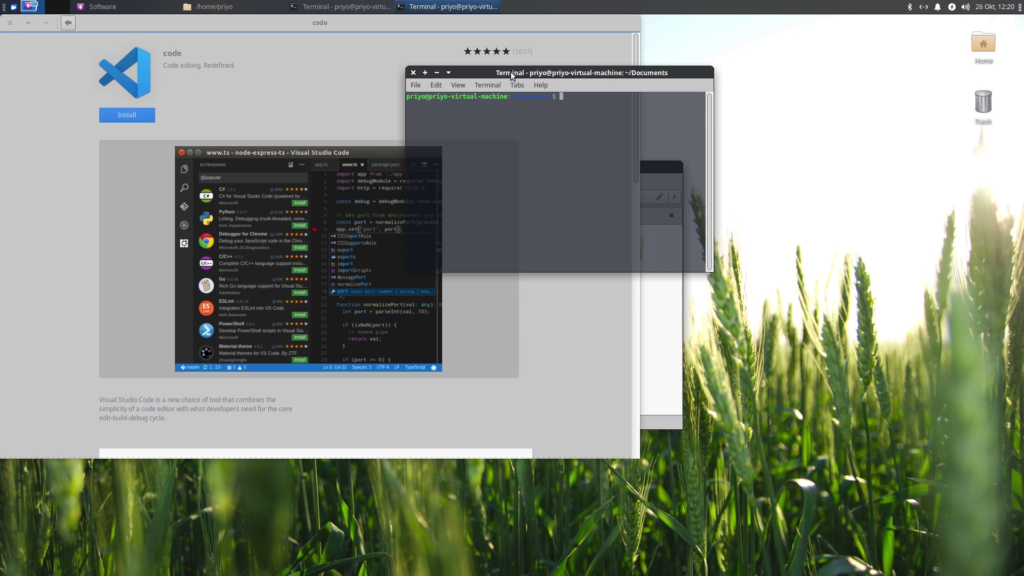
{"action": "type", "text": "sudo apt install neofetch"}
{"action": "key", "text": "Return"}
{"action": "key", "text": "Return"}
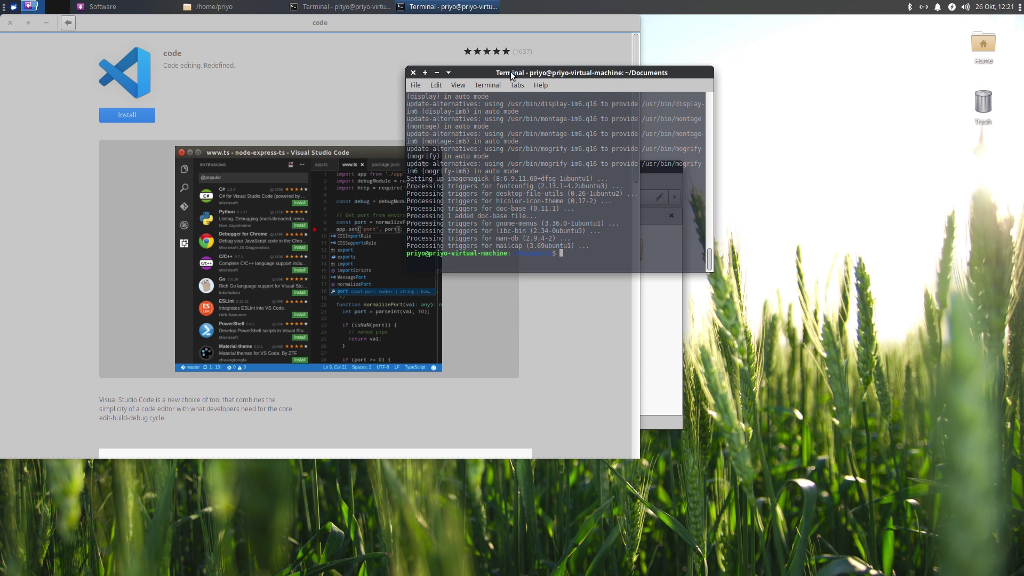
{"action": "type", "text": "neofetch"}
{"action": "key", "text": "Return"}
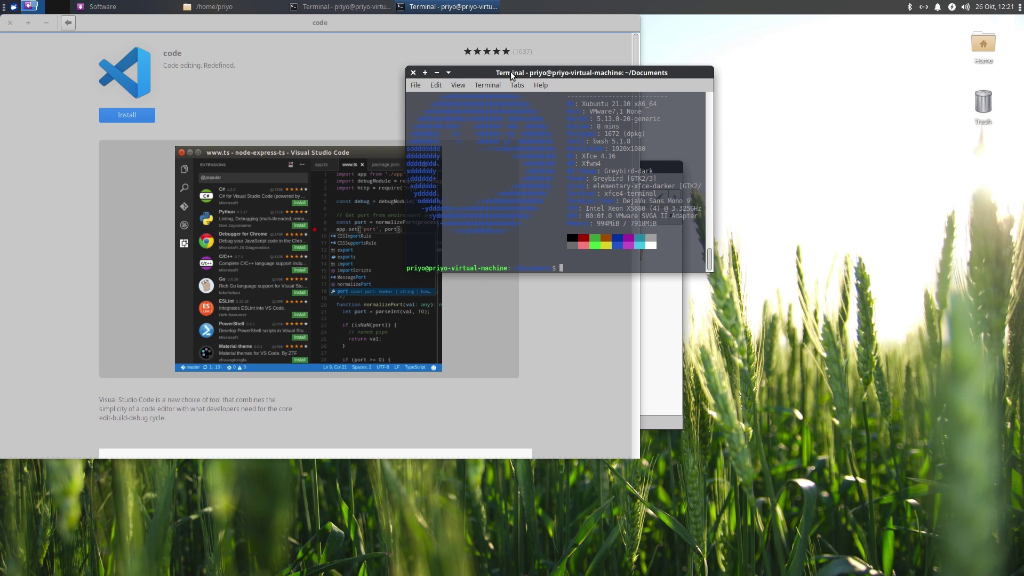
Restart the system and log back in with the account password
{"action": "left_click", "coordinate": [13, 9]}
{"action": "left_click", "coordinate": [235, 266]}
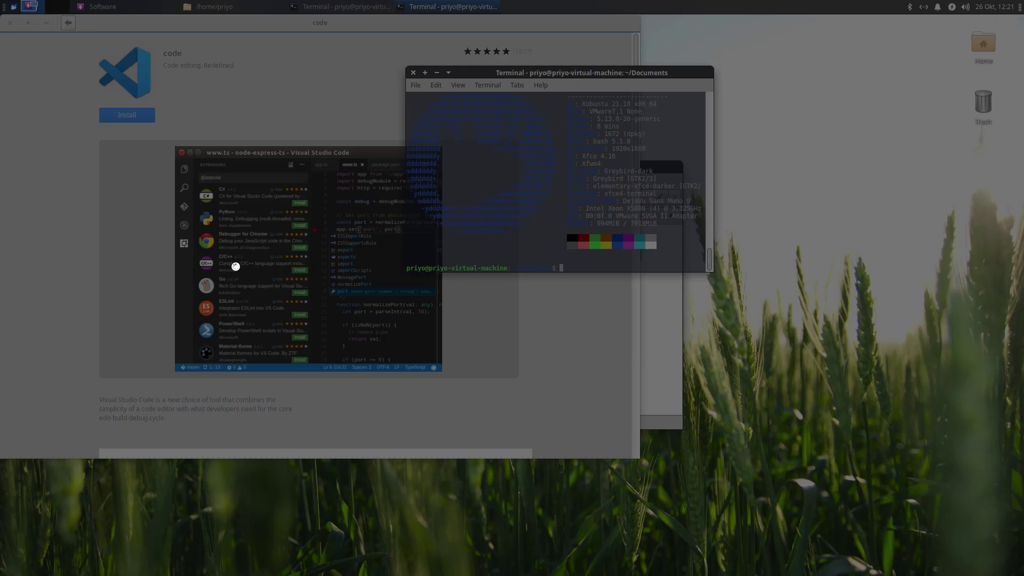
{"action": "left_click", "coordinate": [507, 265]}
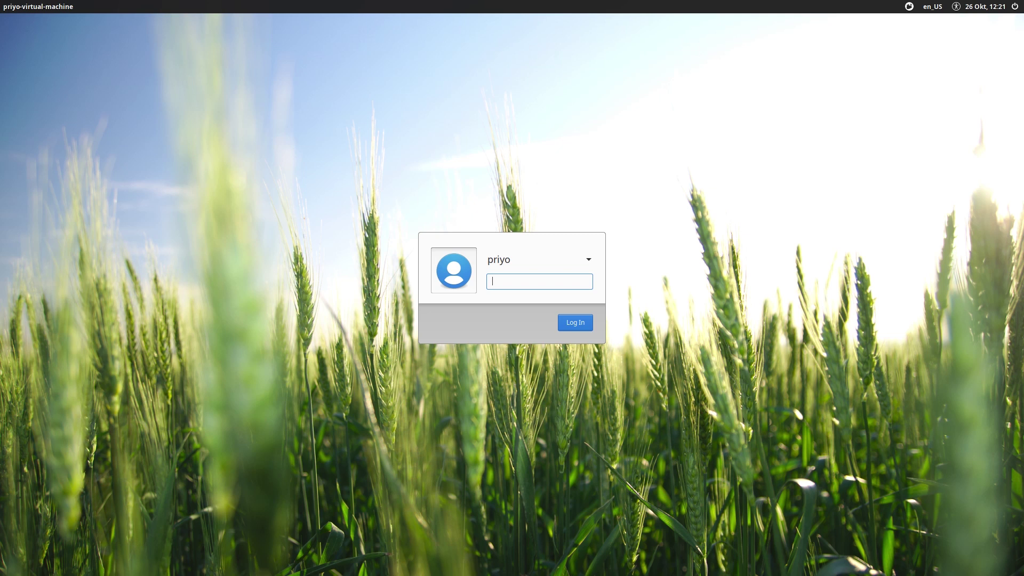
{"action": "type", "text": "•••••"}
{"action": "key", "text": "Return"}
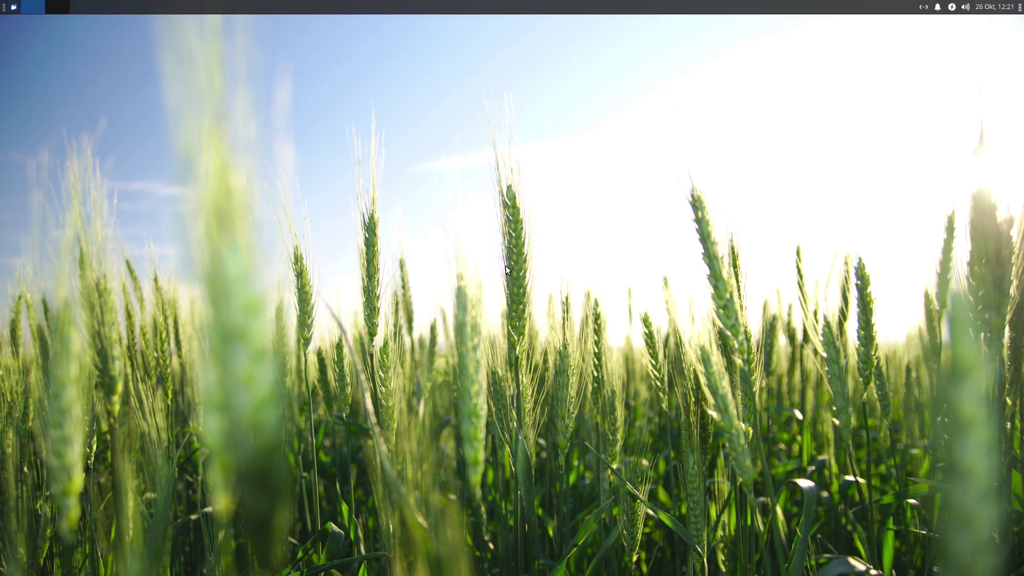
Open a new terminal in the home folder and run neofetch to show the system information after the restart
{"action": "left_click", "coordinate": [13, 6]}
{"action": "left_click", "coordinate": [118, 123]}
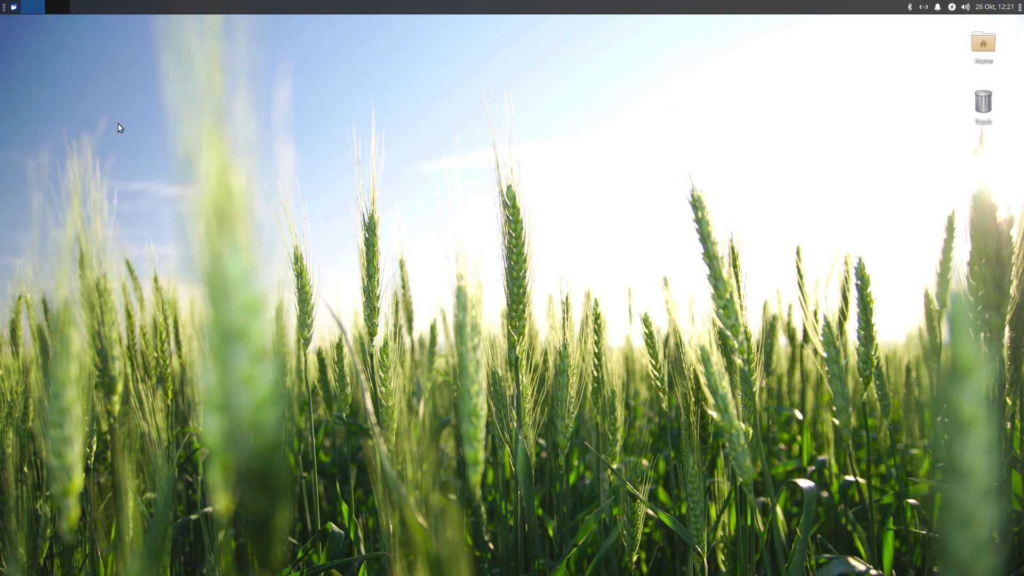
{"action": "type", "text": "neofetch"}
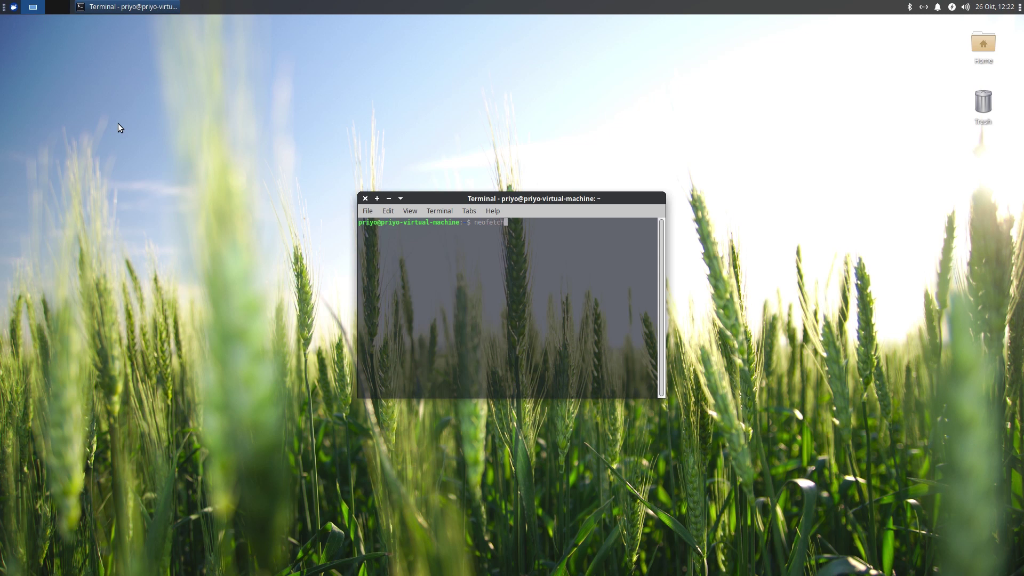
{"action": "key", "text": "Return"}
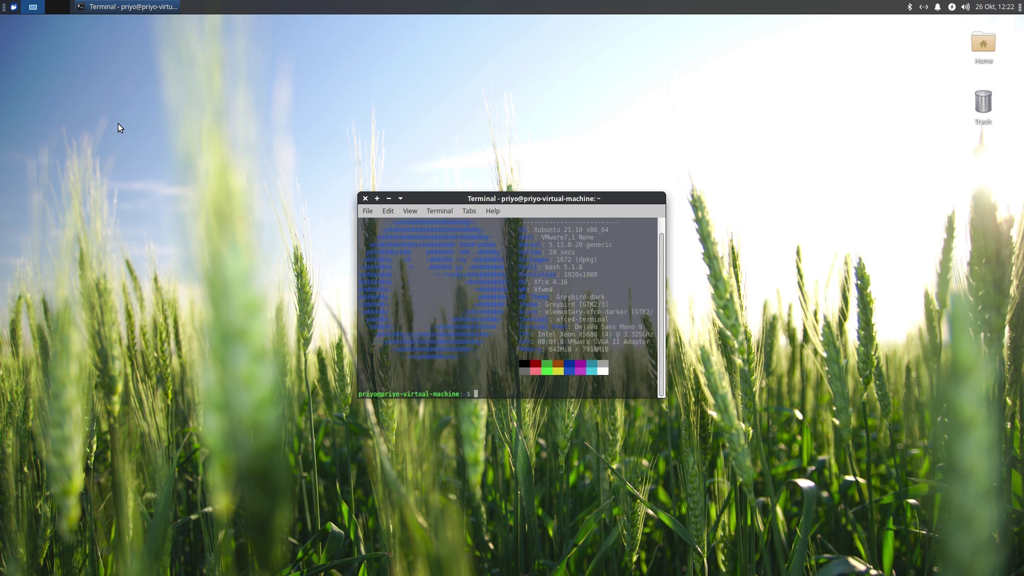